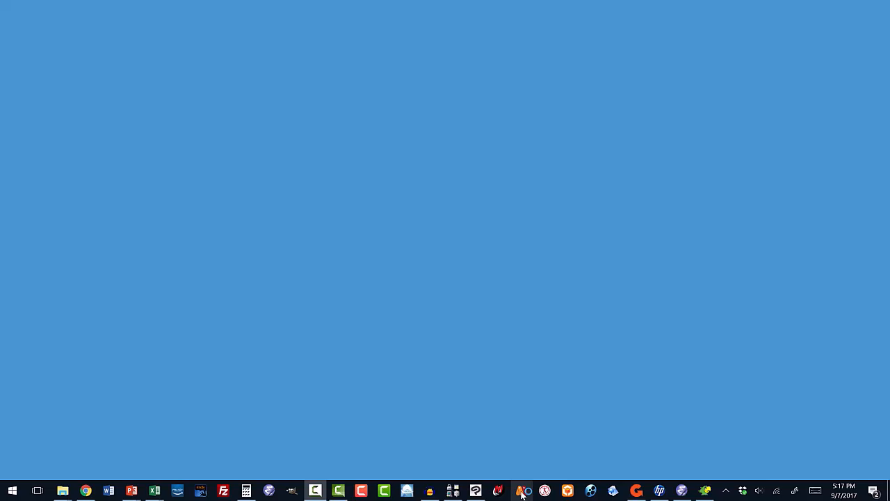
- Open Moho and replace the default sample project with a new blank project
click(520, 491)
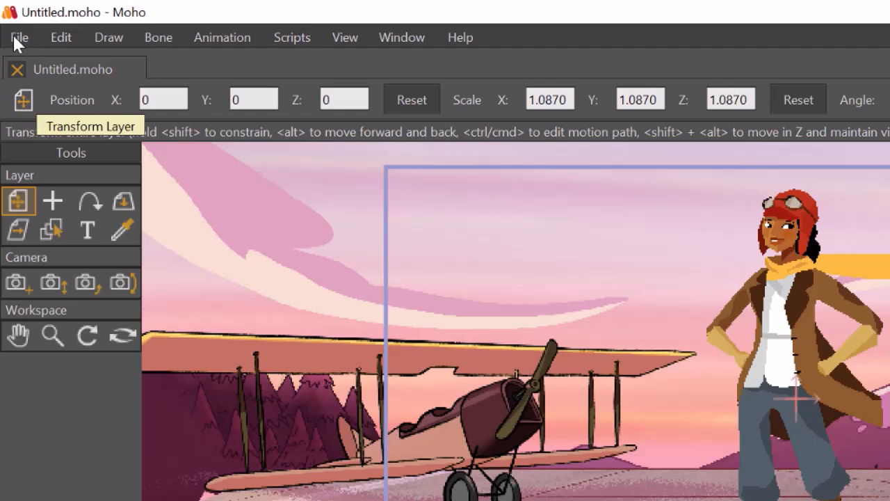
click(16, 42)
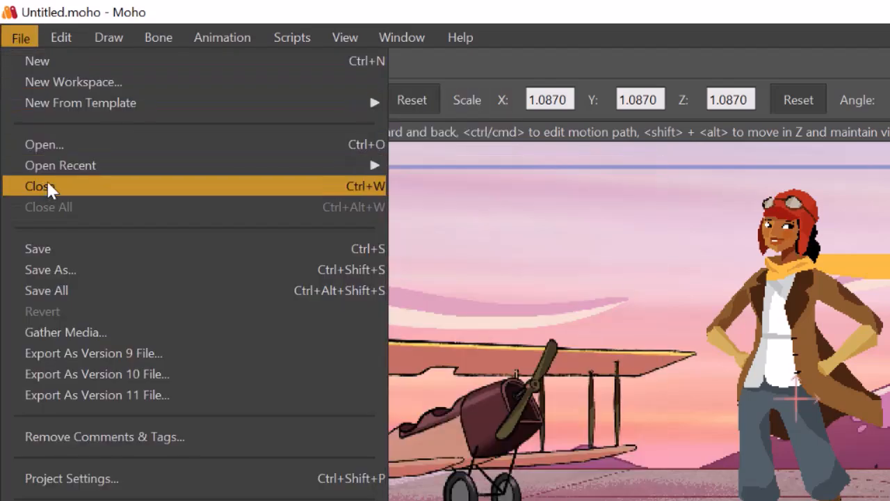
click(48, 186)
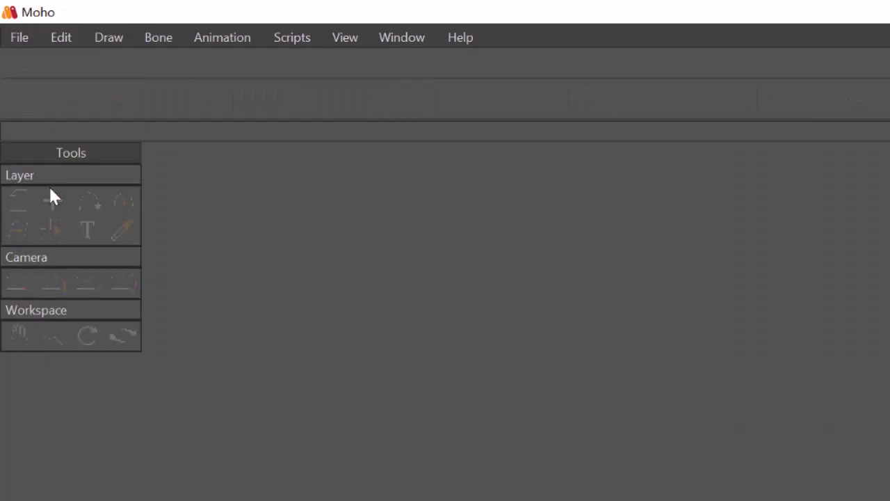
click(21, 34)
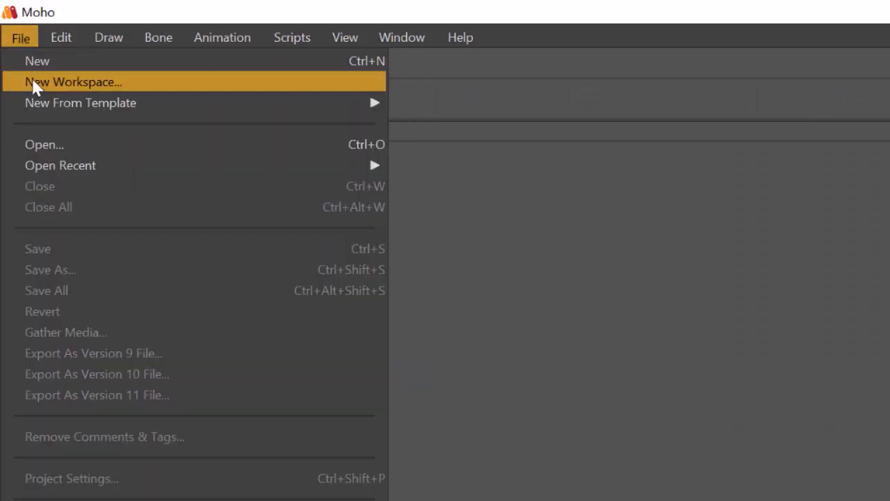
click(34, 60)
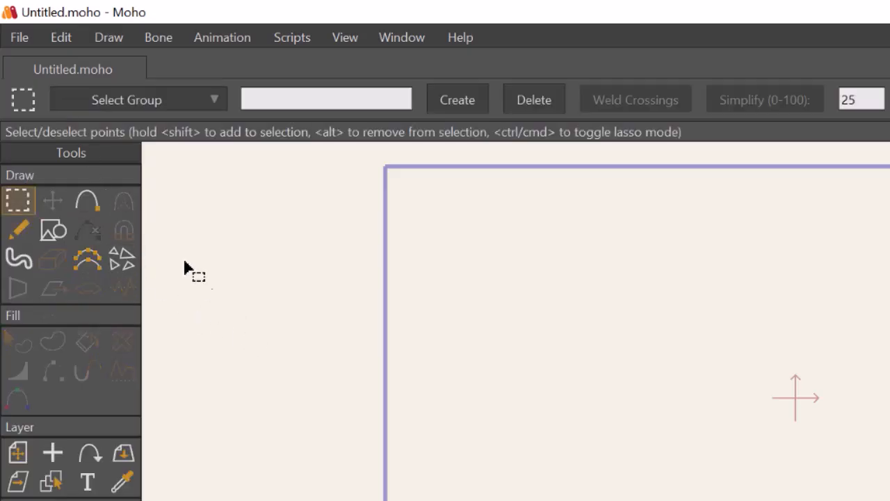
- Save the project as "class Project 2 - Star.moho" in the Moho Class folder under Documents
click(20, 37)
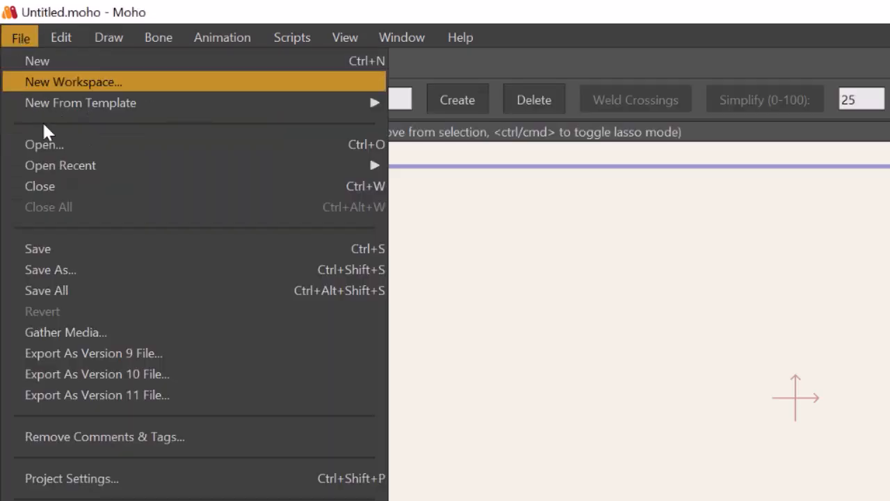
click(58, 267)
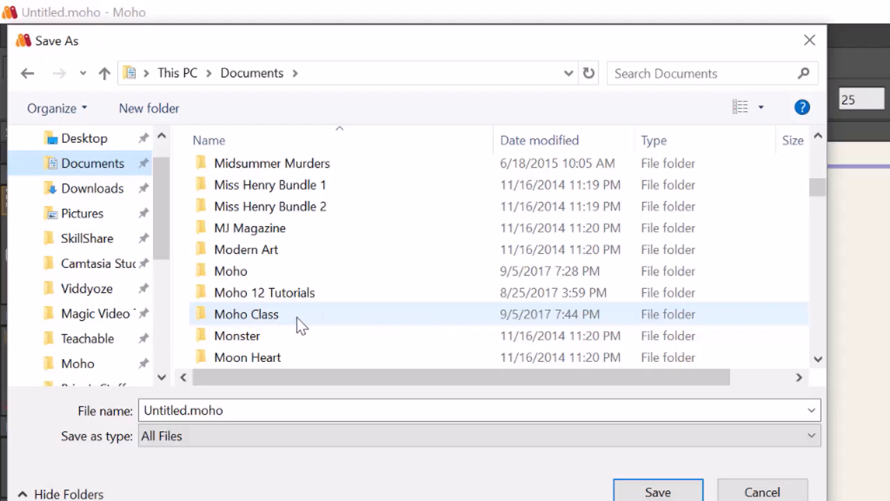
click(276, 314)
double_click(274, 314)
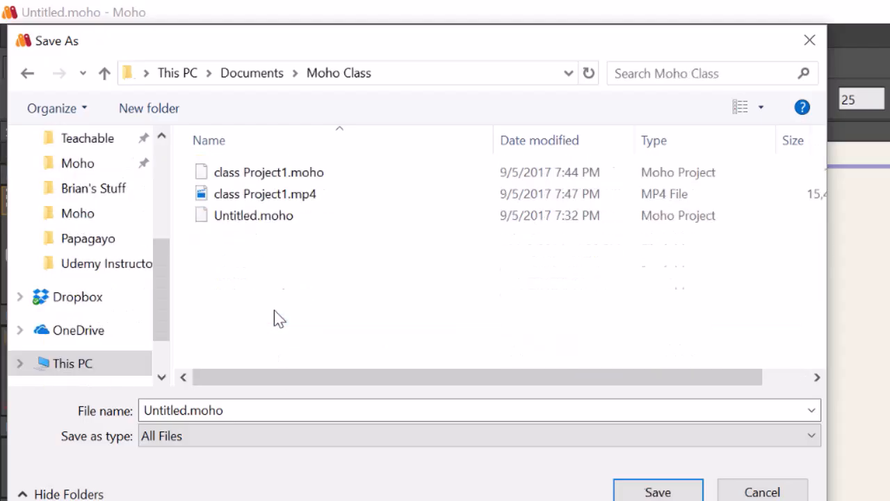
click(185, 411)
click(186, 411)
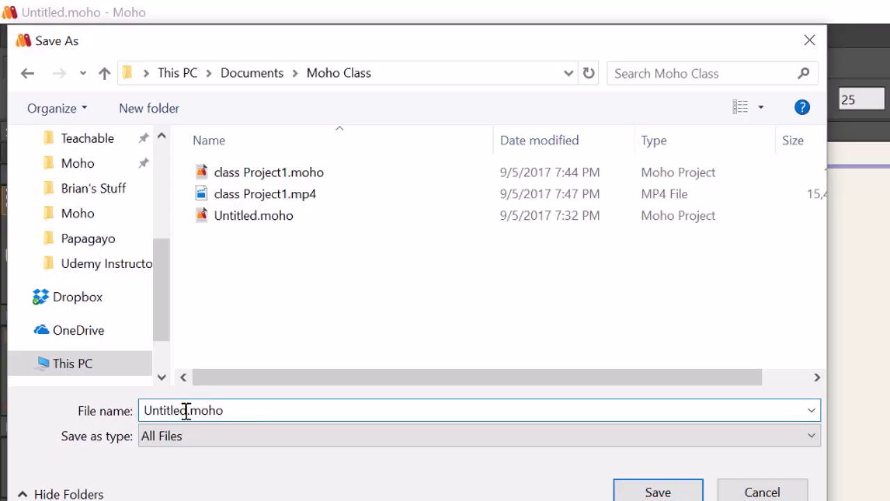
key(BackSpace)
key(BackSpace)
key(BackSpace)
key(BackSpace)
key(BackSpace)
key(BackSpace)
key(BackSpace)
key(BackSpace)
text(class Project 2 )
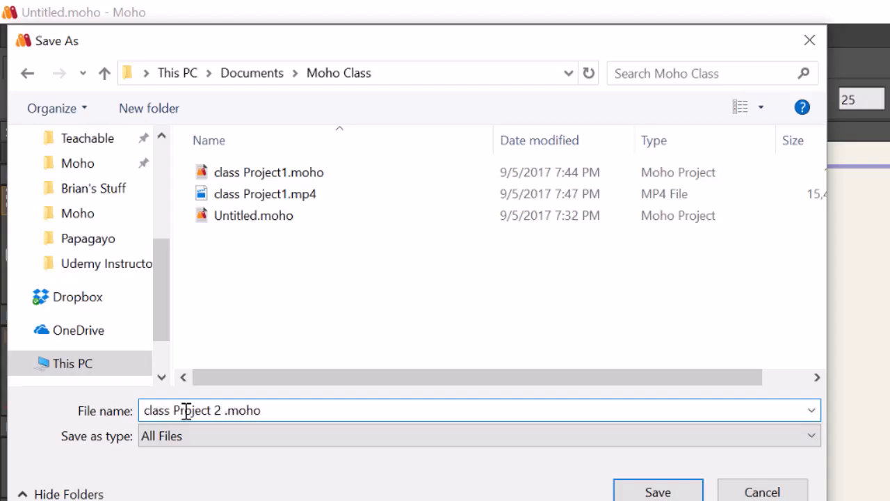
text(- Star)
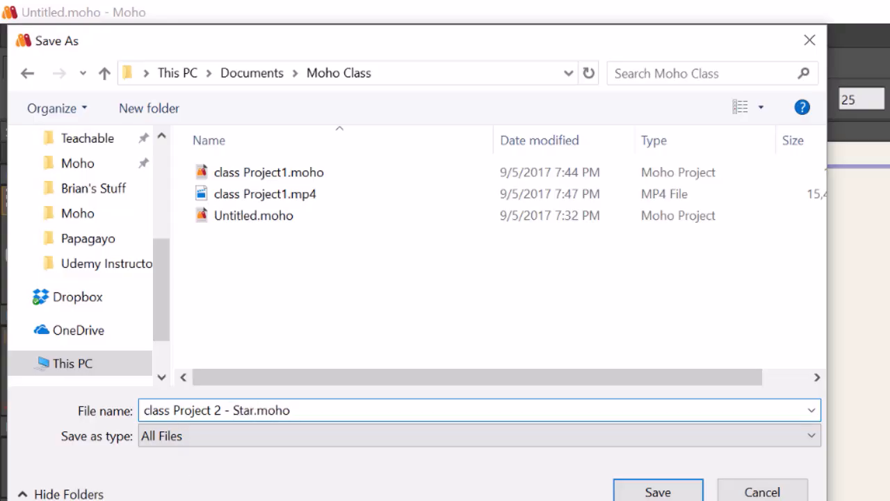
click(657, 492)
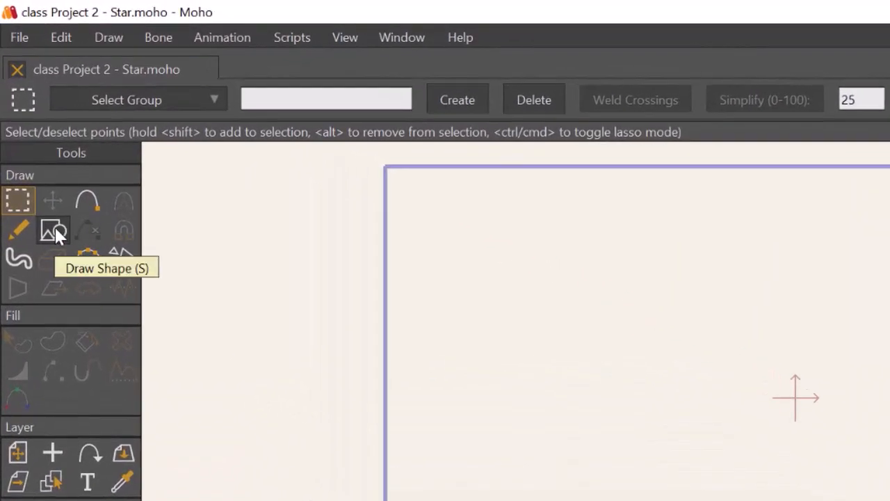
- Draw a large five-pointed star with the Draw Shape tool and move it to the centre of the frame
click(53, 231)
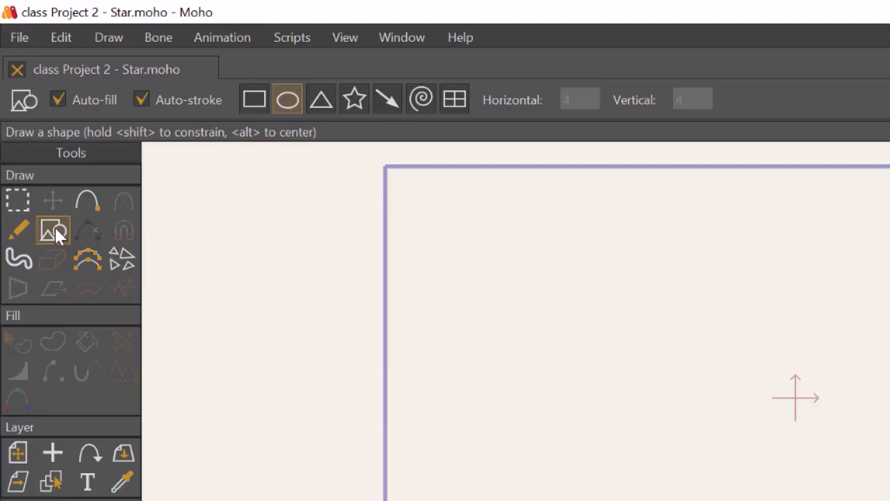
click(353, 104)
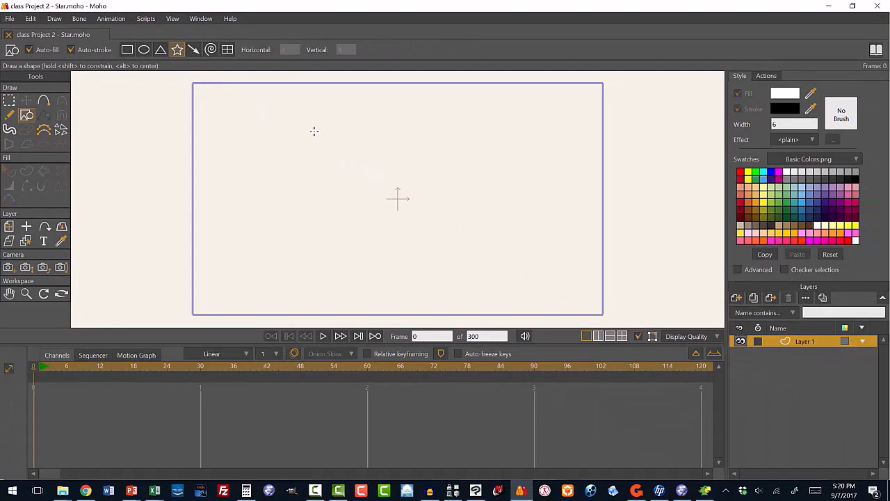
mouse_move(315, 131)
mouse_down()
mouse_move(381, 217)
mouse_move(365, 201)
mouse_up()
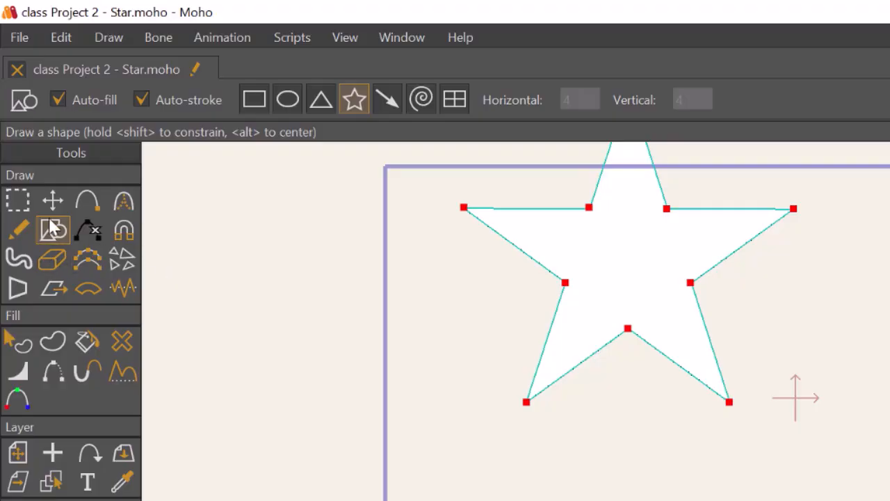
click(53, 201)
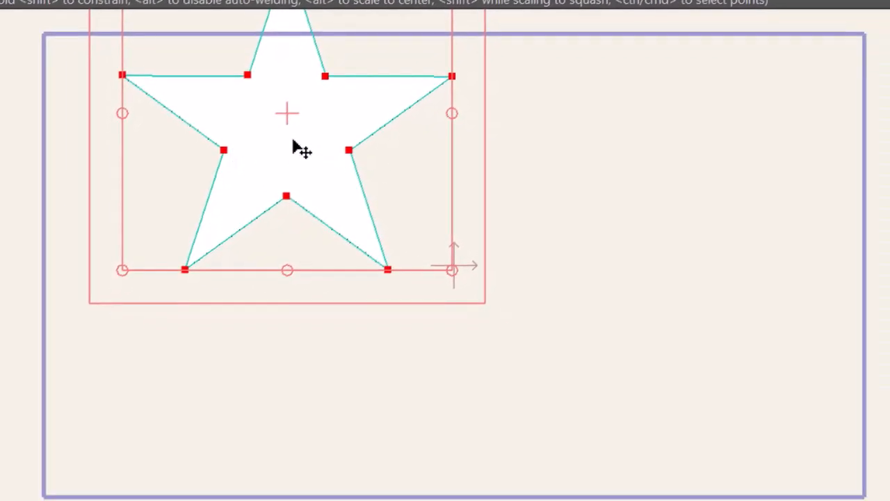
drag(293, 140, 455, 278)
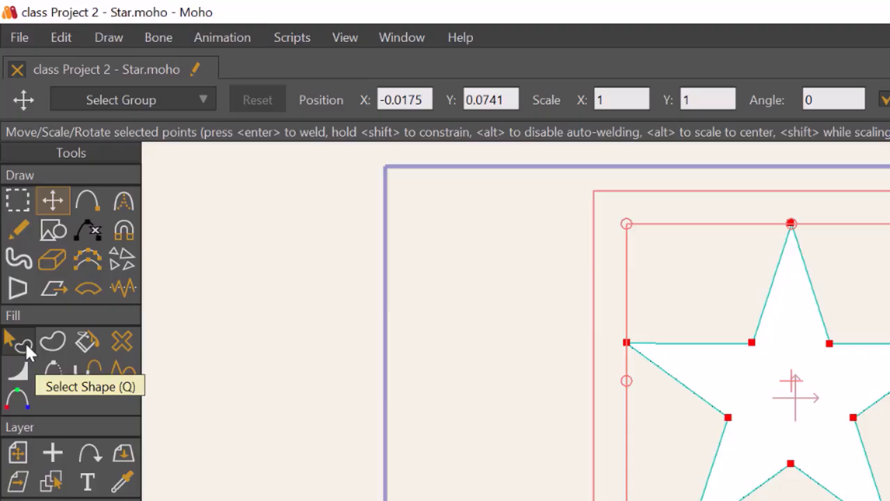
- Fill the star with golden yellow (FFE346) and apply the Shaded effect, accepting its default settings
click(26, 347)
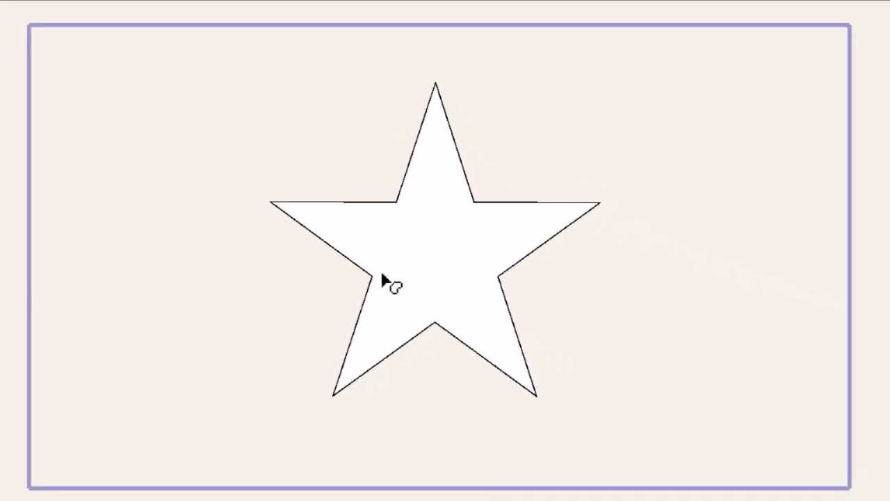
click(415, 265)
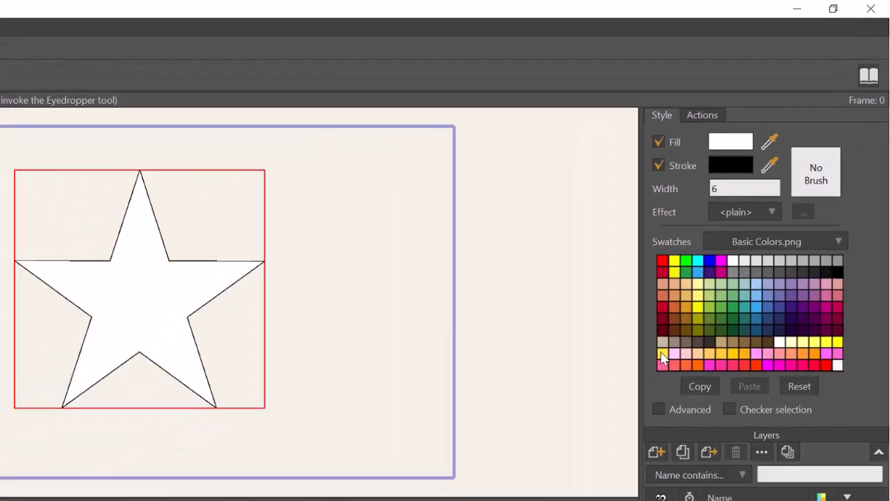
click(662, 355)
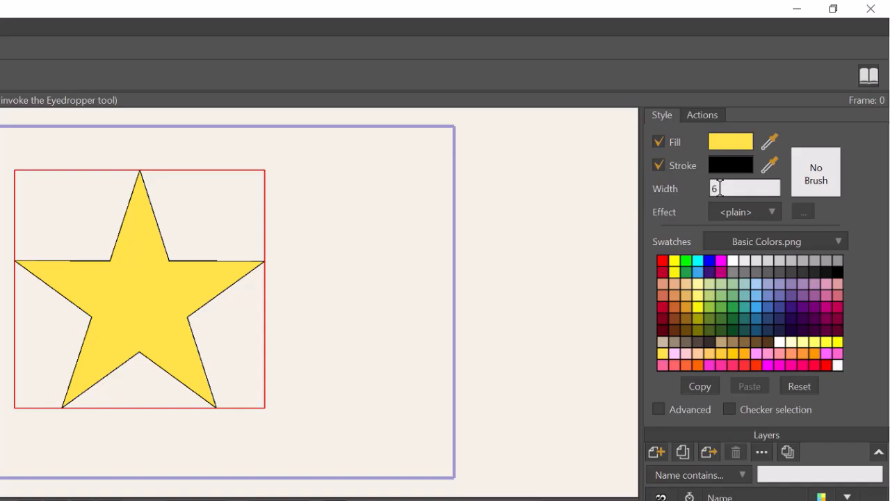
click(774, 216)
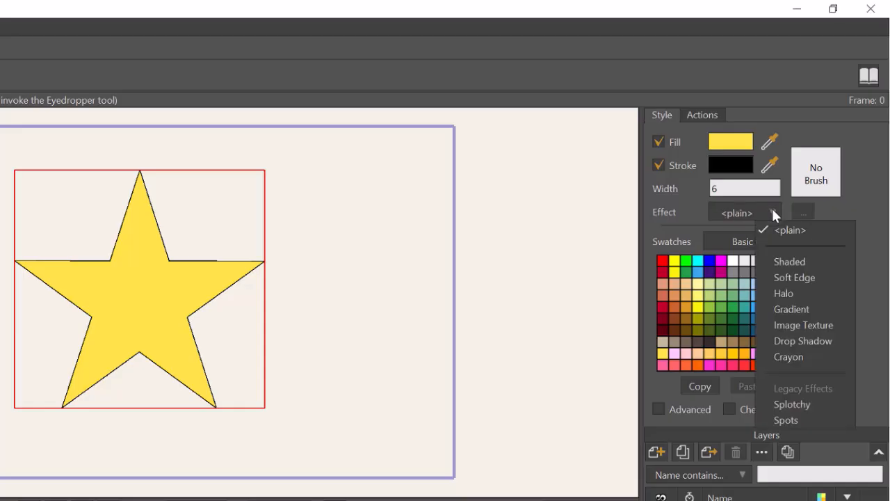
click(778, 260)
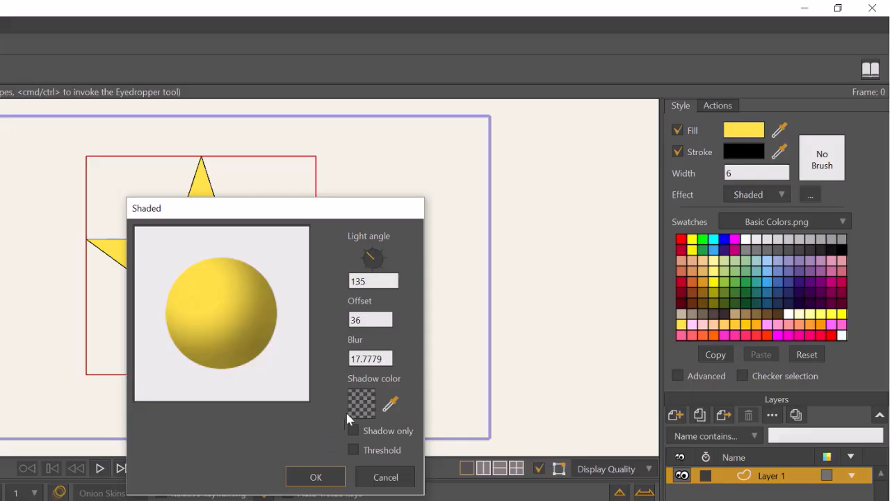
click(306, 479)
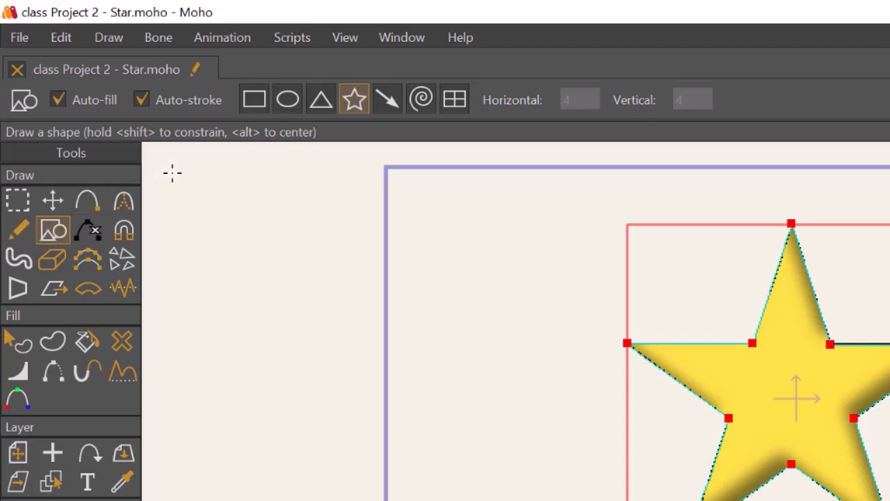
- Draw a small upright oval for an eye in the empty area between the frame's left edge and the star
click(288, 102)
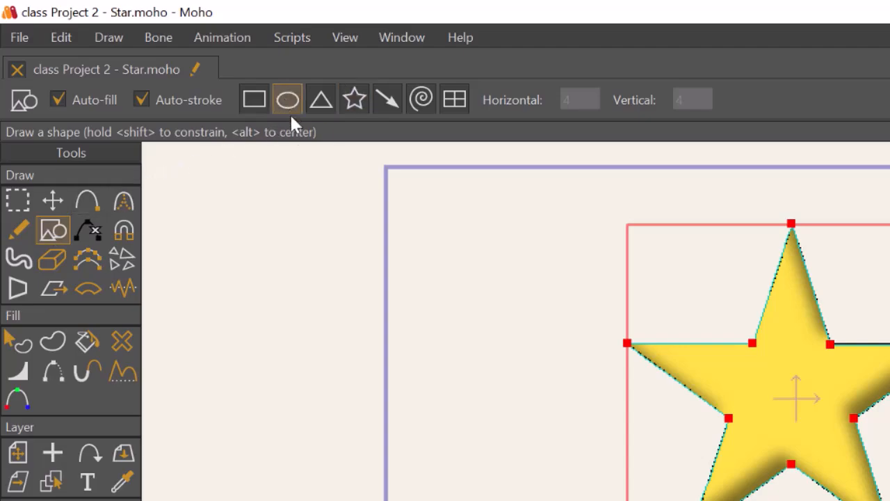
drag(492, 276, 512, 313)
scroll(499, 295, up, 1)
scroll(500, 296, up, 6)
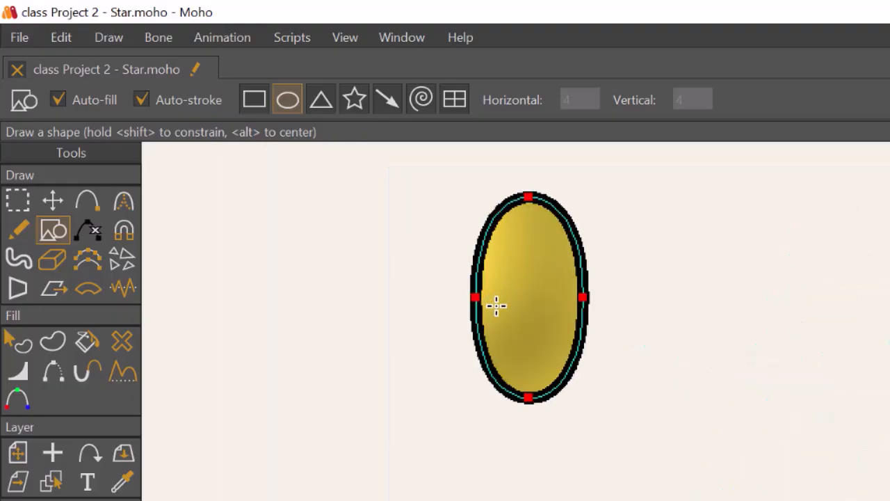
- Set the oval's fill colour to white (FFFFFF) and its effect to plain
click(27, 341)
click(501, 297)
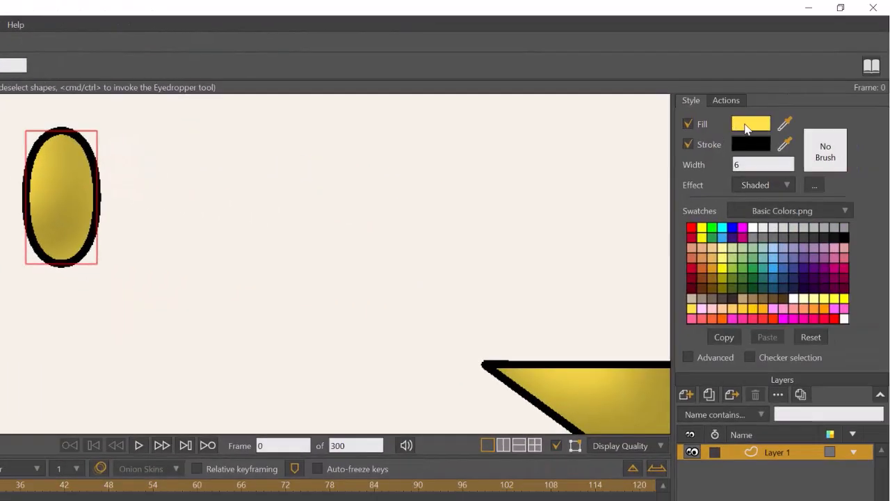
click(747, 125)
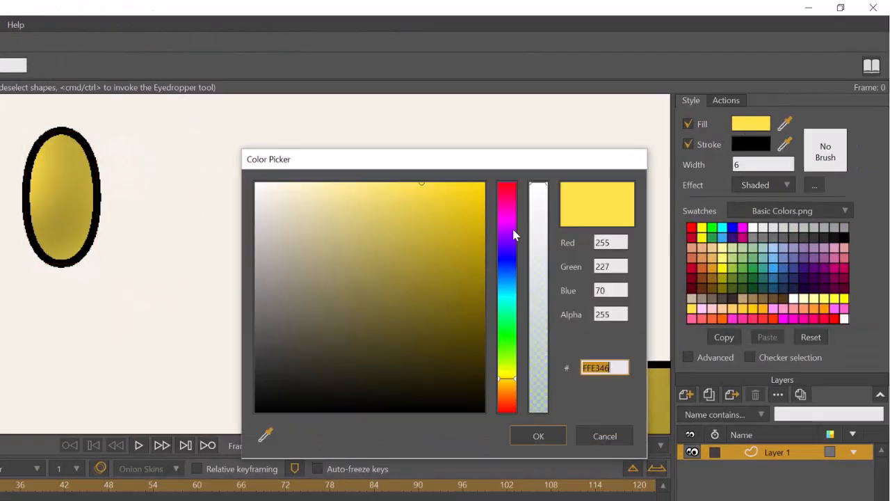
drag(381, 244, 254, 186)
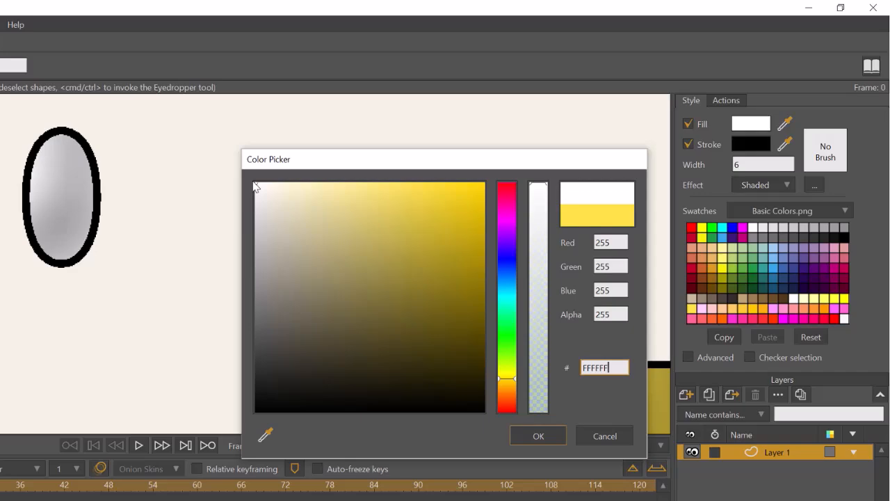
click(528, 434)
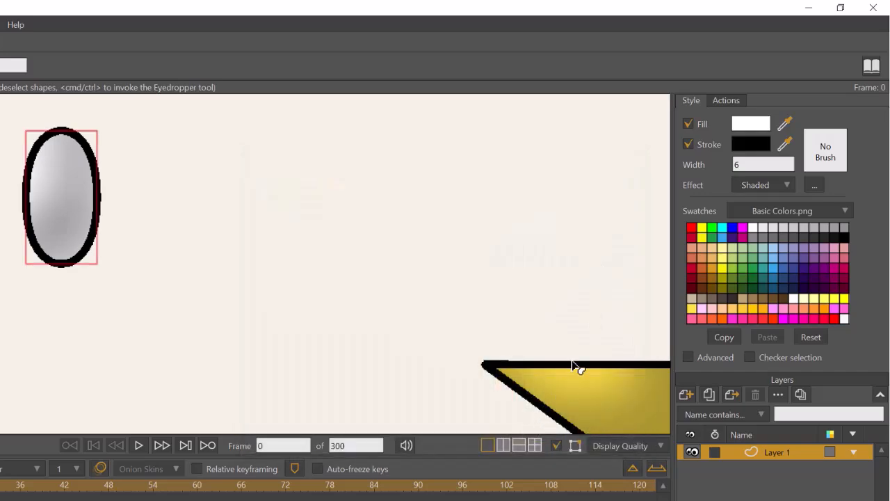
click(786, 186)
click(787, 202)
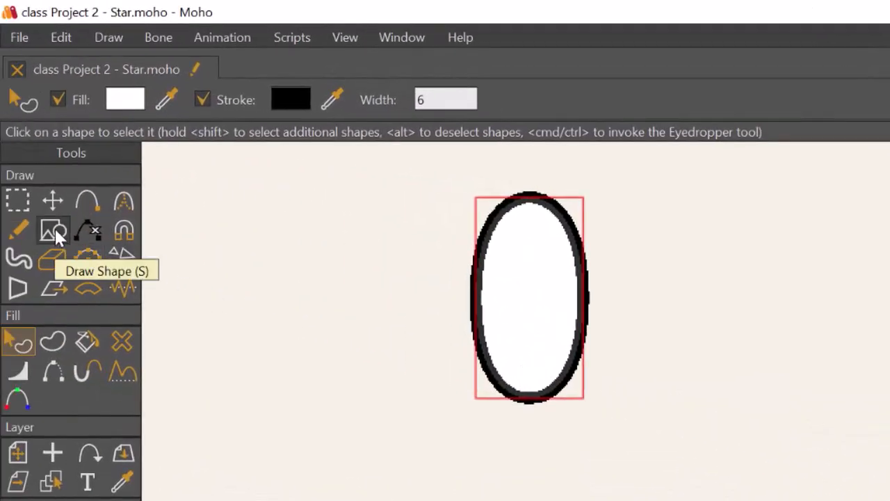
- Draw a small circle for the pupil to the left of the white oval and fill it with black
click(54, 228)
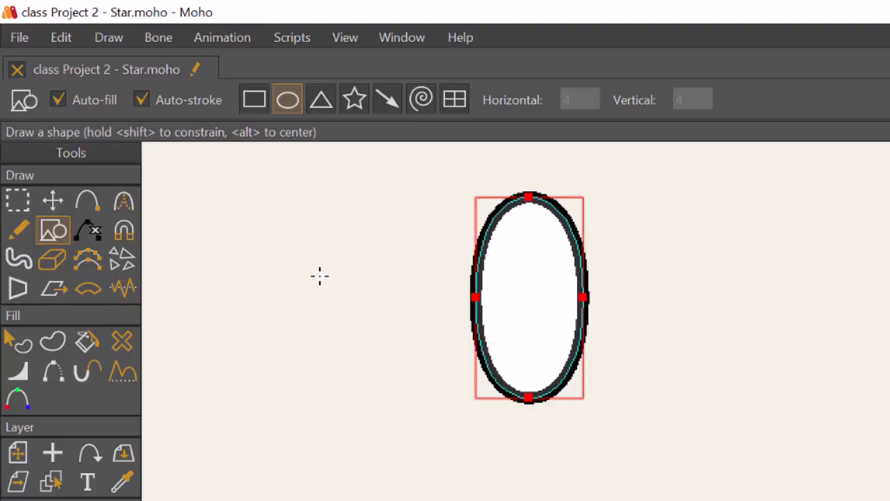
drag(320, 276, 349, 323)
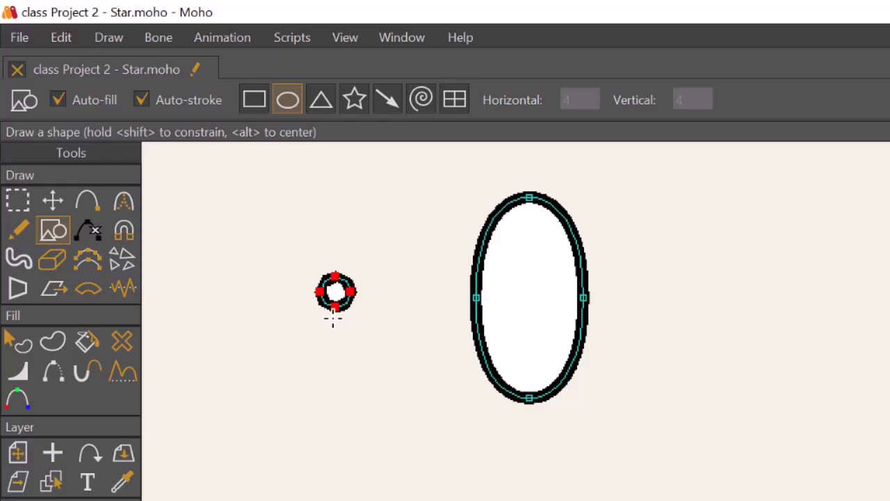
click(21, 338)
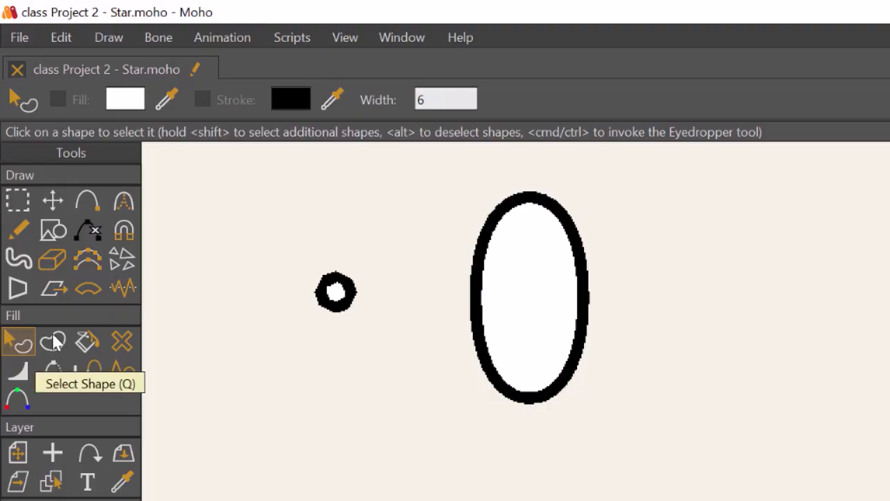
click(336, 298)
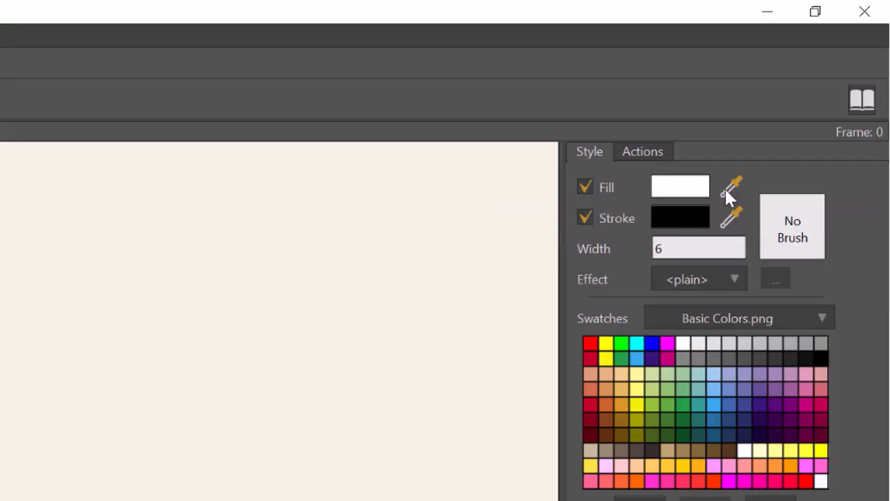
drag(724, 187, 698, 202)
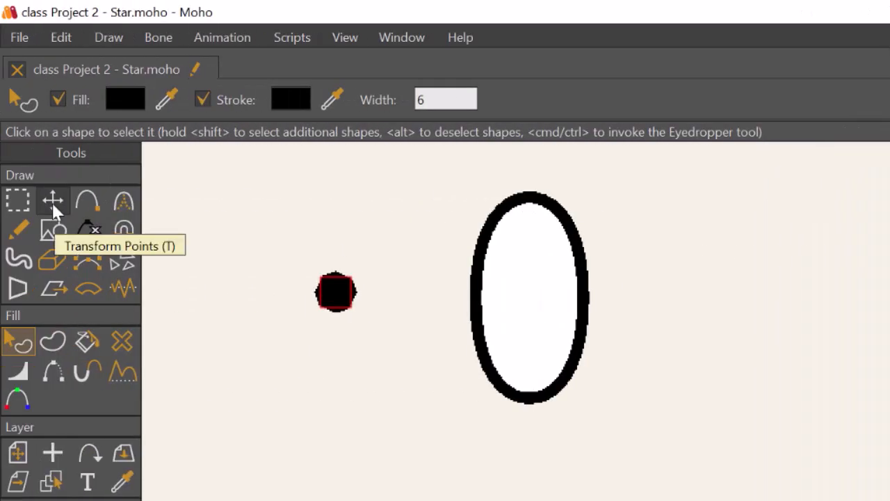
- Centre the black pupil inside the white oval, and place a copy of the complete eye beside it at the same height
click(53, 211)
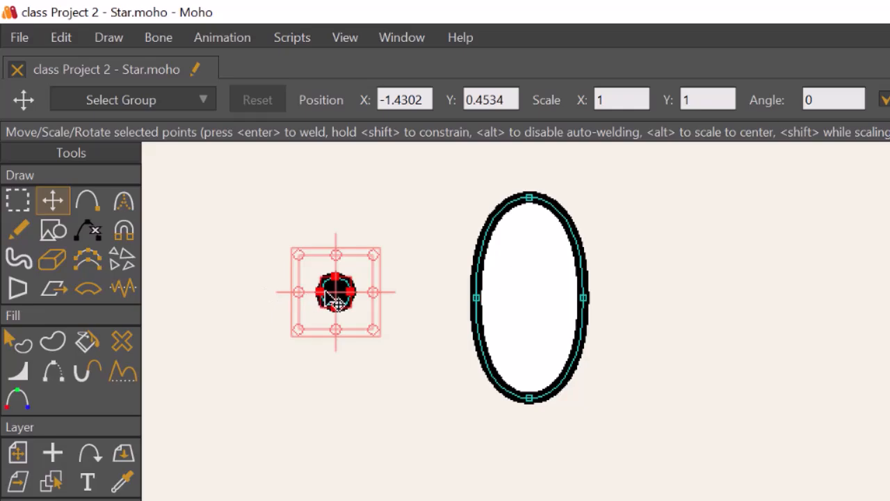
drag(336, 292, 528, 301)
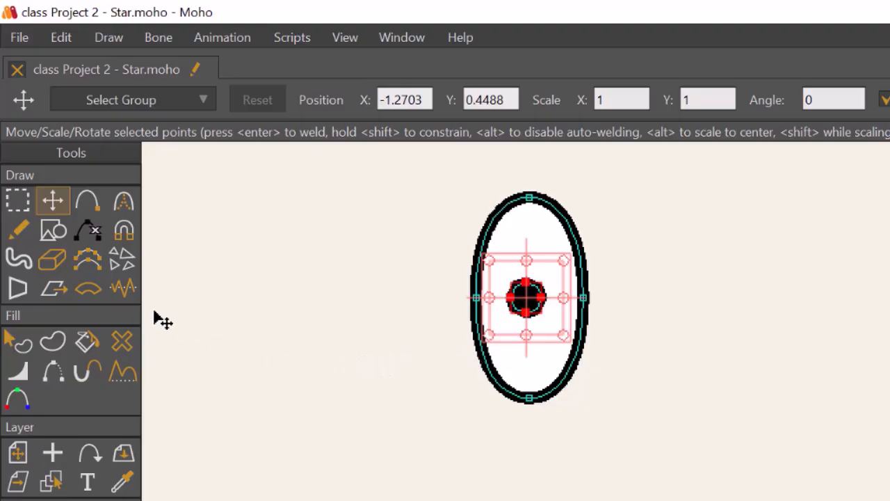
click(18, 203)
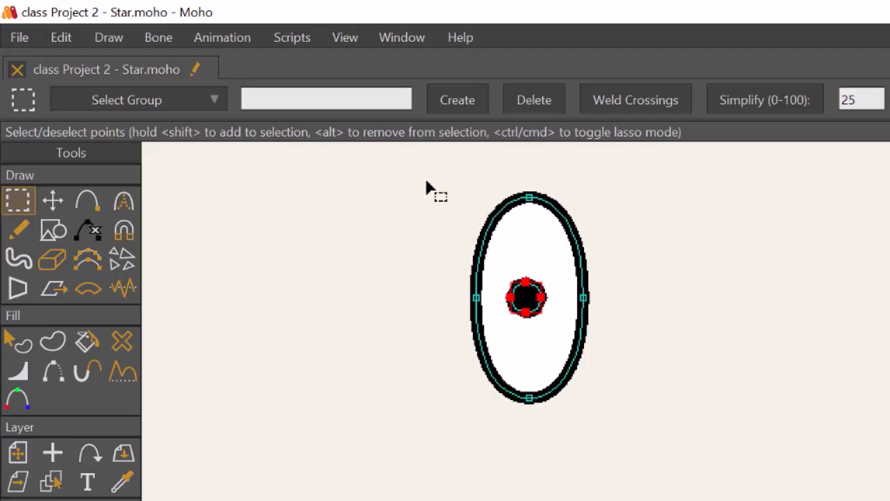
drag(427, 173, 628, 422)
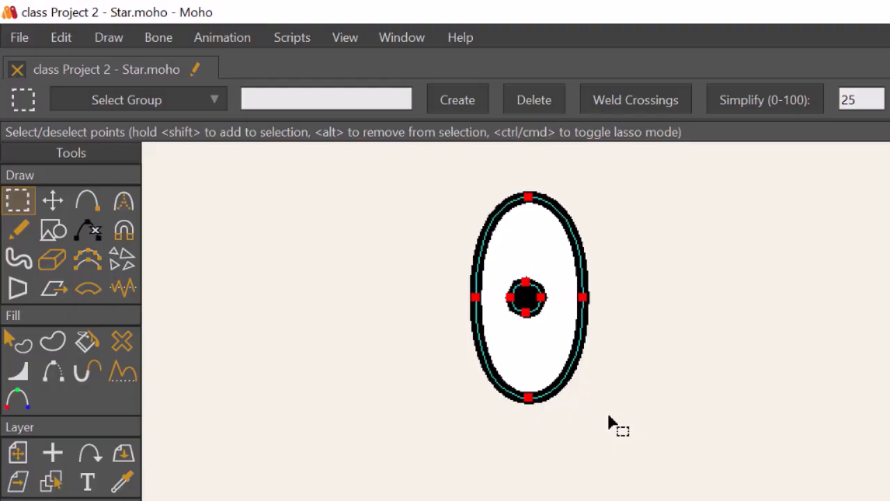
key(t)
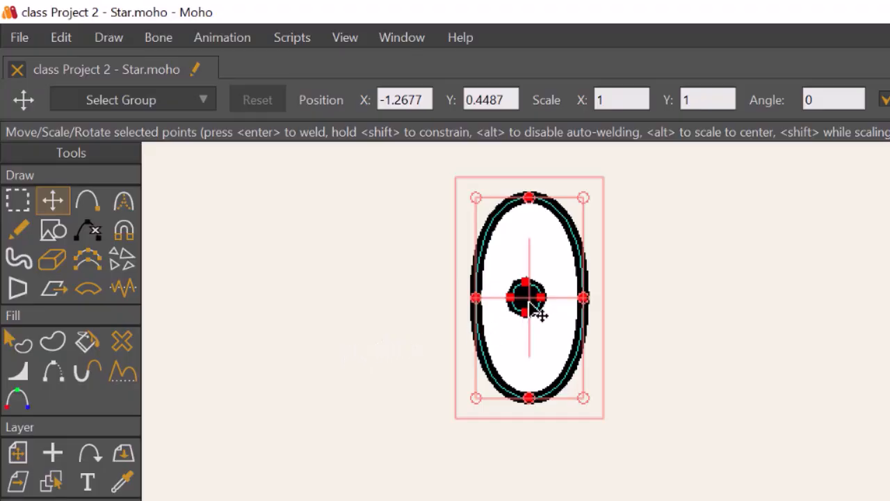
key(ctrl+c)
key(ctrl+v)
drag(533, 308, 700, 330)
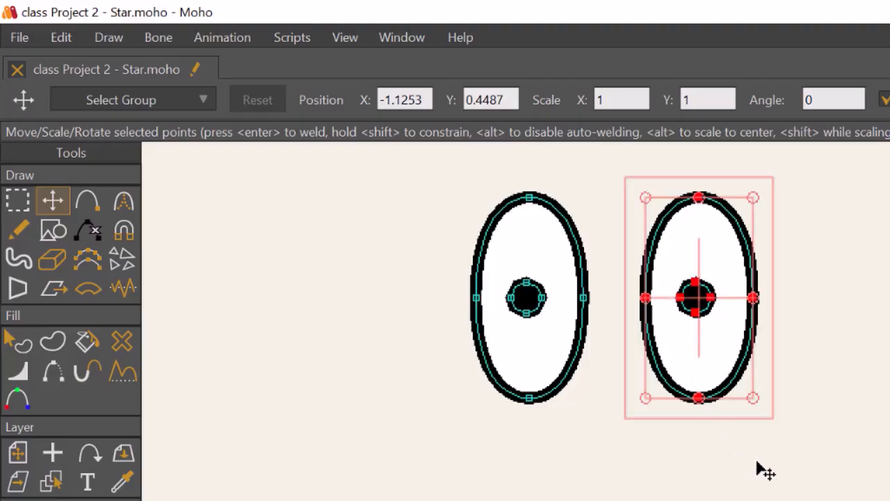
- Move both eyes together onto the upper part of the star, enlarge them slightly and centre them below its top arm
scroll(797, 481, down, 5)
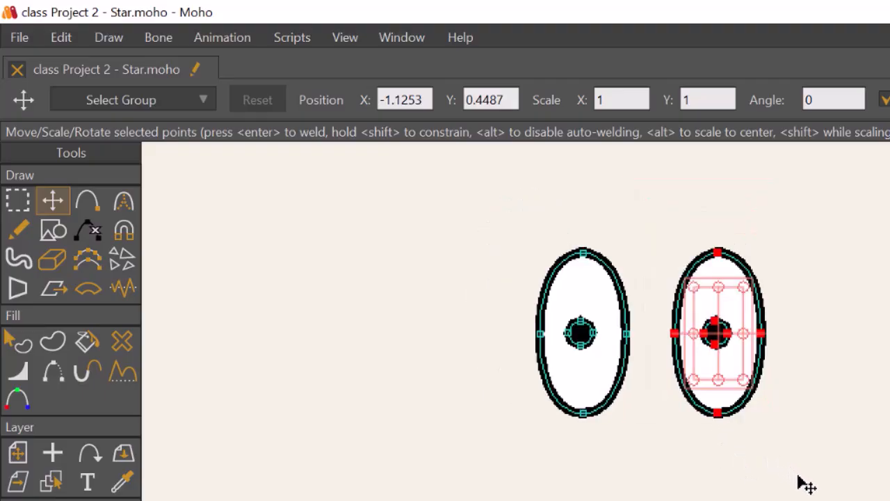
scroll(798, 480, down, 4)
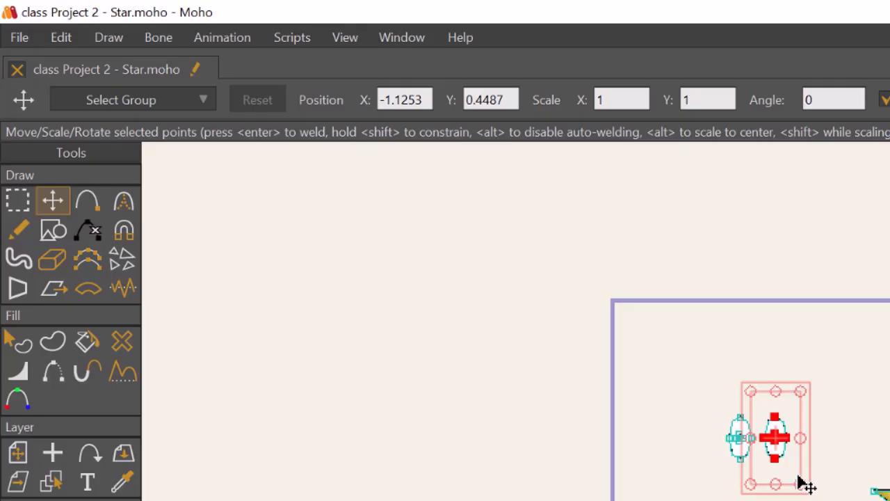
drag(889, 411, 636, 274)
scroll(610, 375, down, 1)
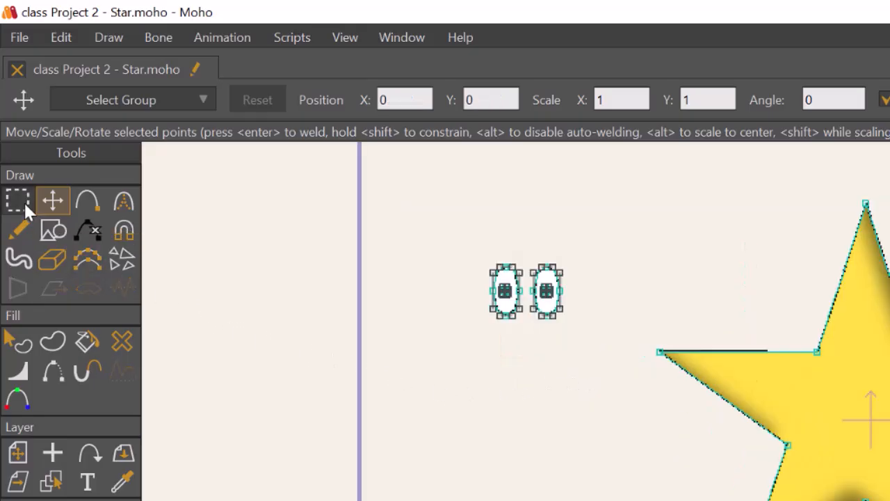
click(24, 203)
drag(438, 249, 589, 341)
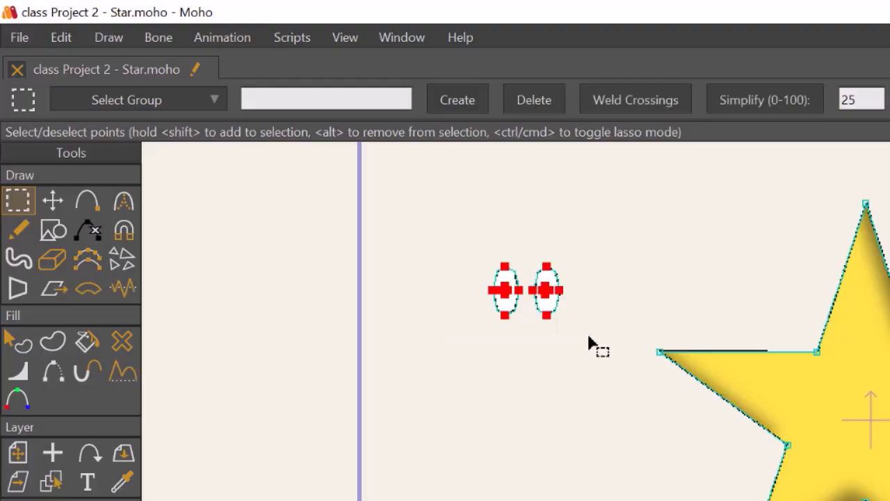
click(53, 201)
mouse_move(459, 256)
mouse_down()
mouse_move(610, 312)
mouse_move(711, 316)
mouse_move(695, 316)
mouse_up()
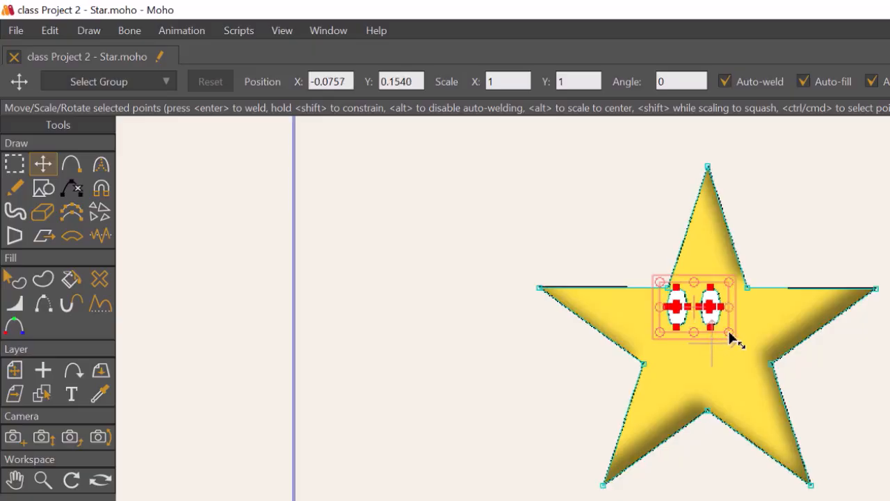
mouse_move(728, 332)
mouse_down()
mouse_move(754, 352)
mouse_move(747, 356)
mouse_up()
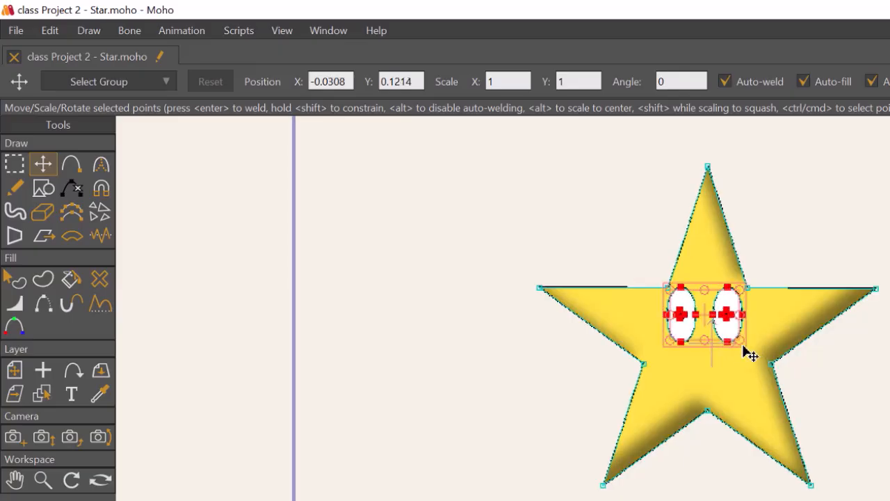
drag(712, 324, 709, 311)
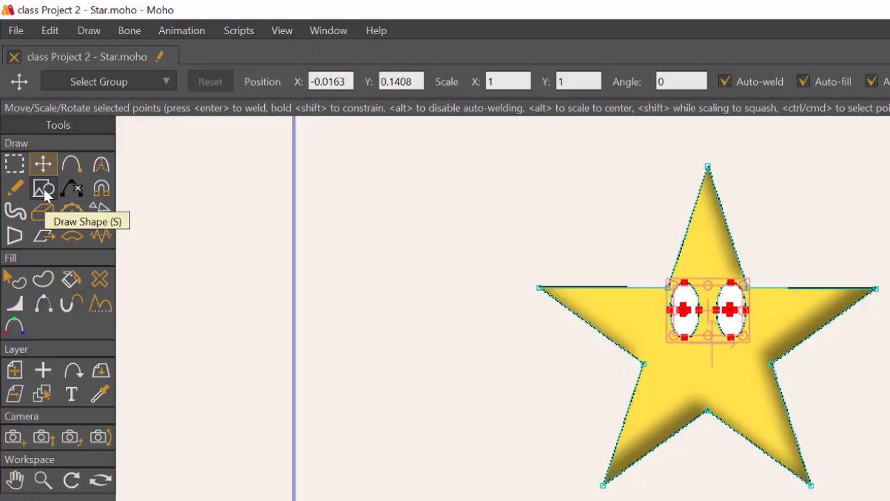
- Draw a tall, narrow triangle for the nose in the empty area between the frame's left edge and the star
click(43, 189)
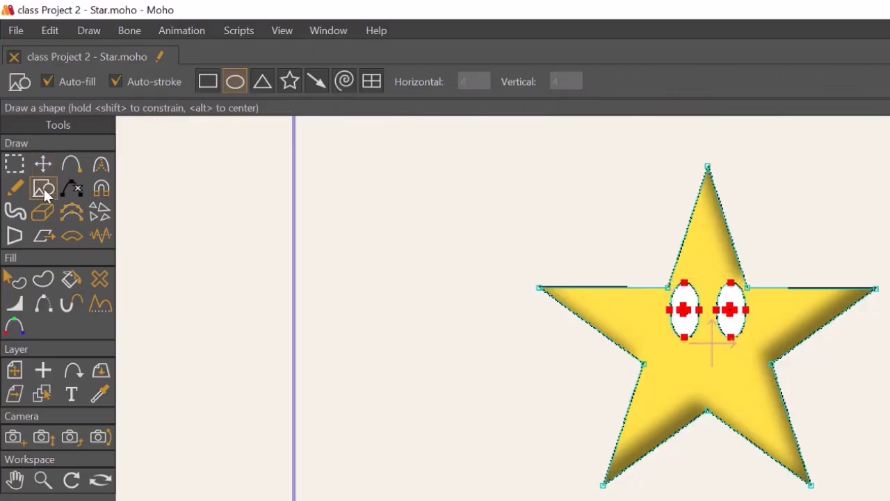
click(258, 82)
drag(413, 221, 473, 341)
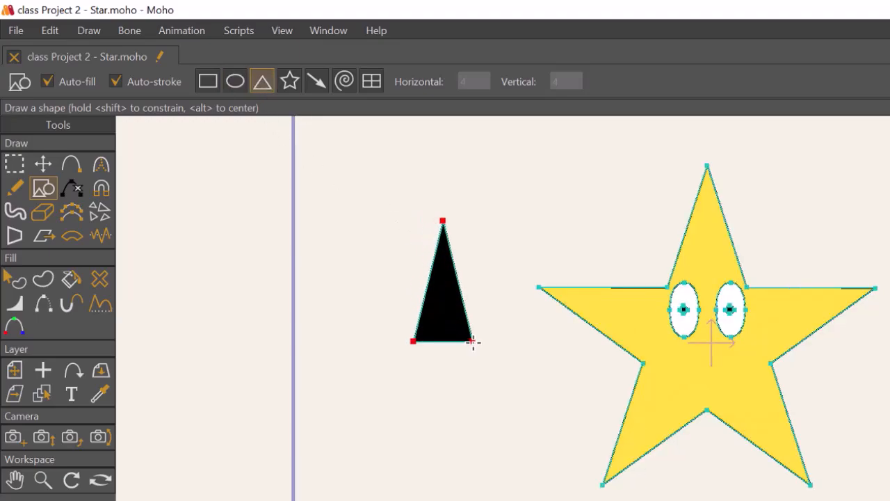
- Rotate the triangle until its left side is vertical, and move its lower-right corner so the base is horizontal
click(43, 165)
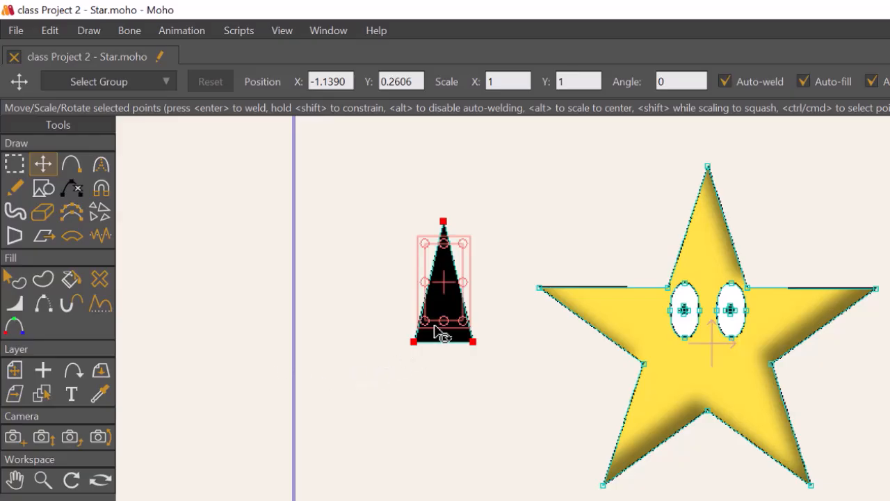
scroll(438, 332, up, 3)
scroll(444, 324, up, 1)
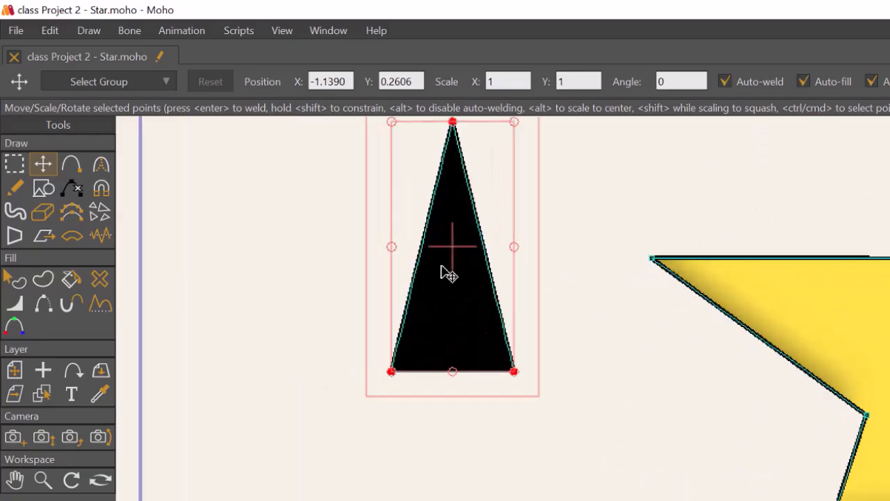
scroll(436, 282, up, 1)
drag(578, 285, 564, 368)
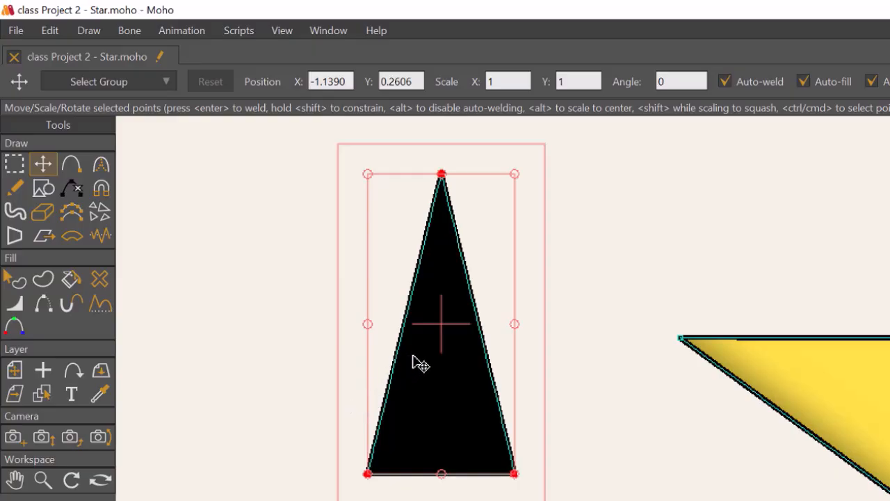
mouse_move(419, 354)
mouse_down()
mouse_move(500, 350)
mouse_move(461, 331)
mouse_move(427, 341)
mouse_up()
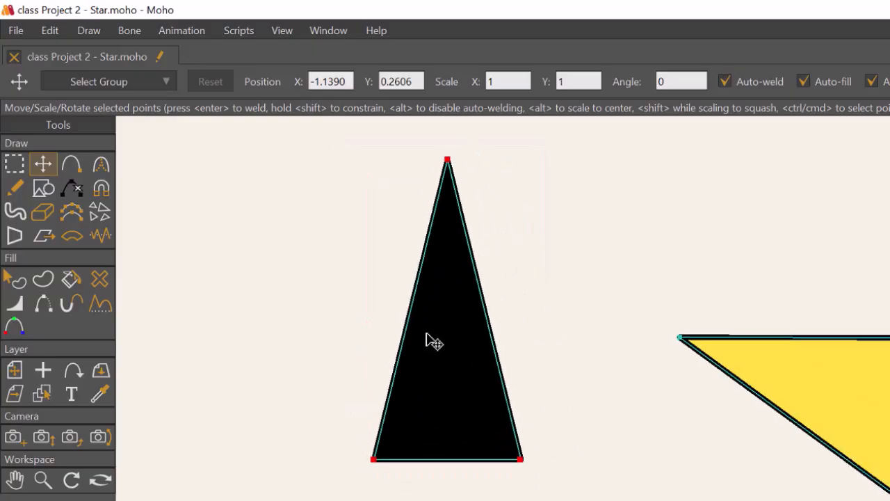
drag(360, 394, 387, 416)
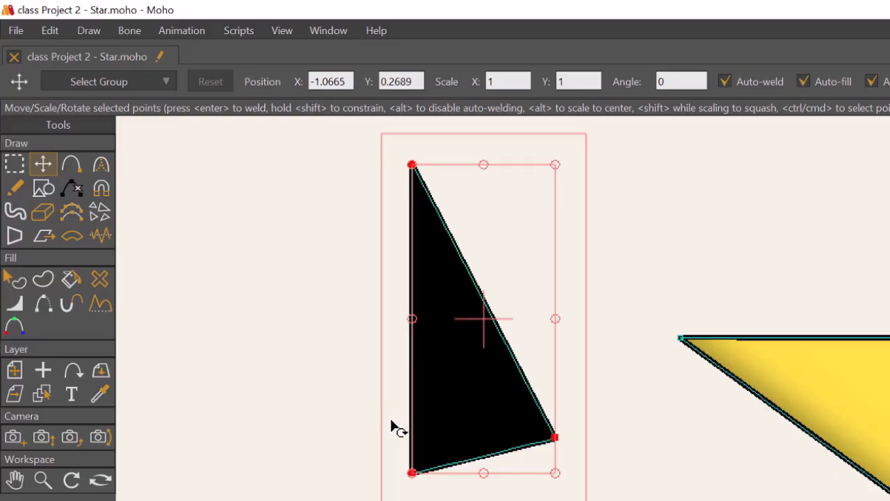
click(318, 287)
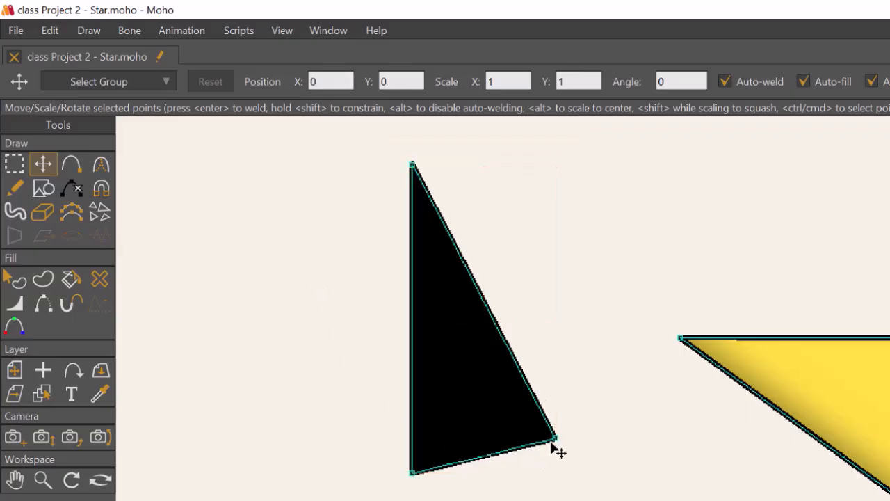
drag(556, 439, 524, 473)
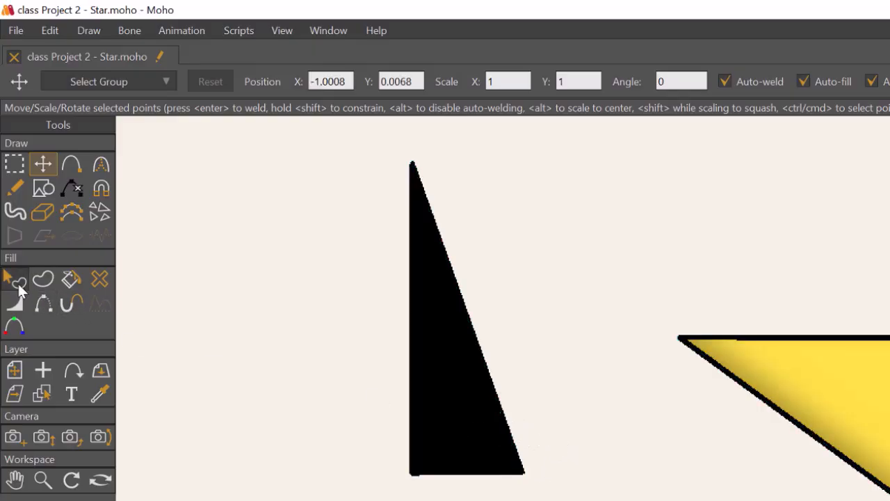
- Fill the triangle with the yellow sampled from the star, and hide its vertical edge
click(18, 285)
click(425, 360)
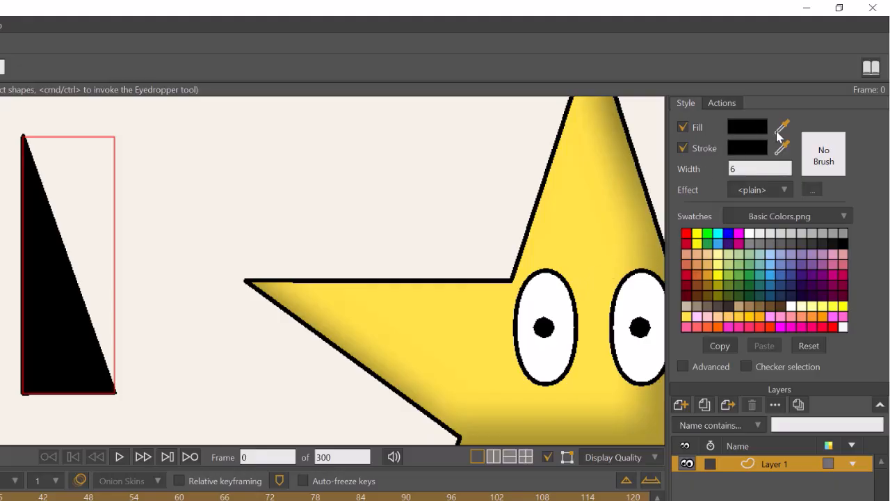
mouse_move(781, 129)
mouse_down()
mouse_move(670, 251)
mouse_move(599, 300)
mouse_up()
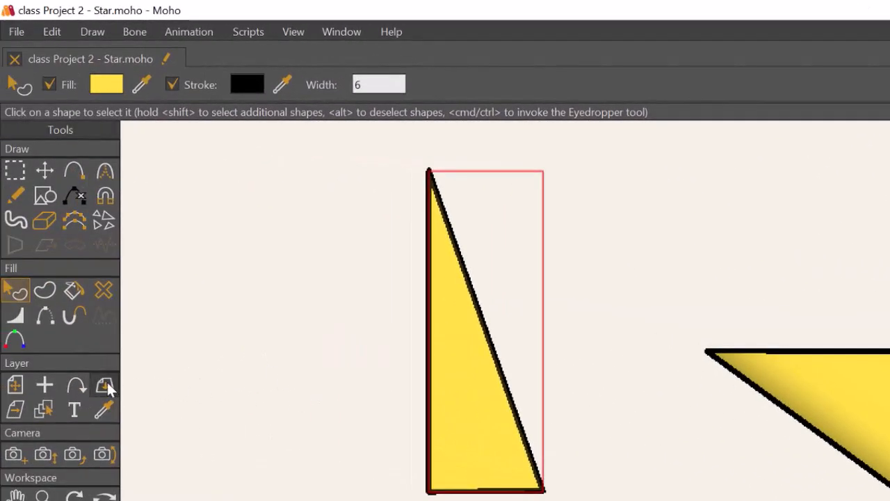
click(45, 317)
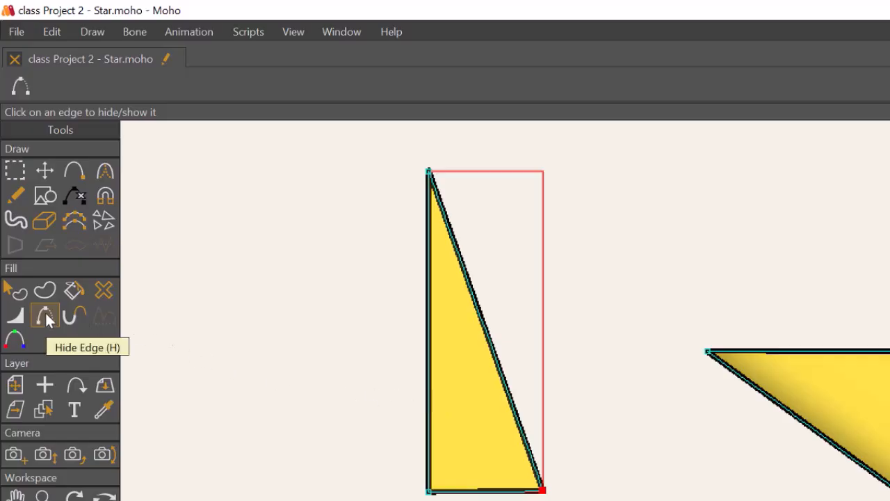
click(430, 379)
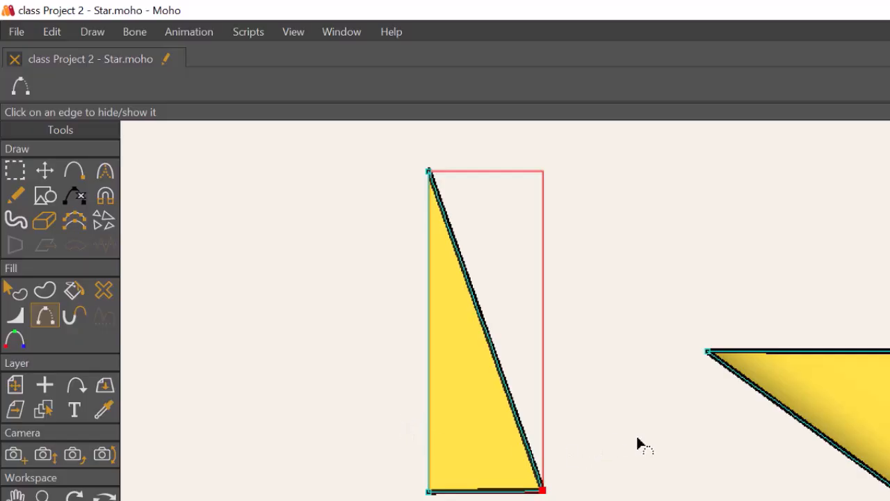
- Move the triangle onto the star's face, scale it down and position it as a nose starting between the eyes
scroll(638, 443, down, 3)
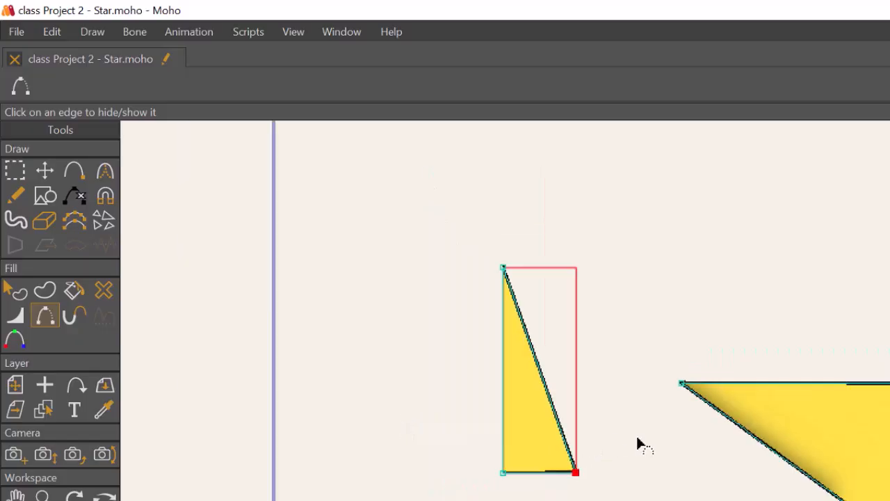
drag(633, 471, 440, 384)
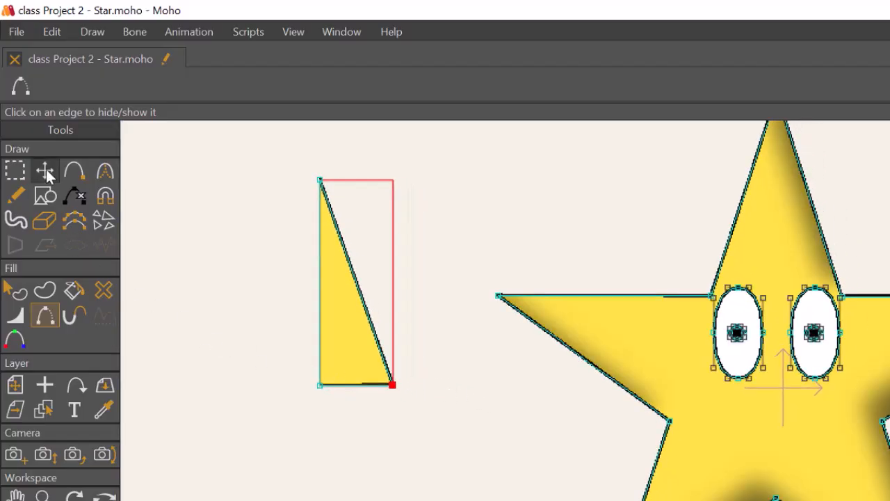
click(46, 173)
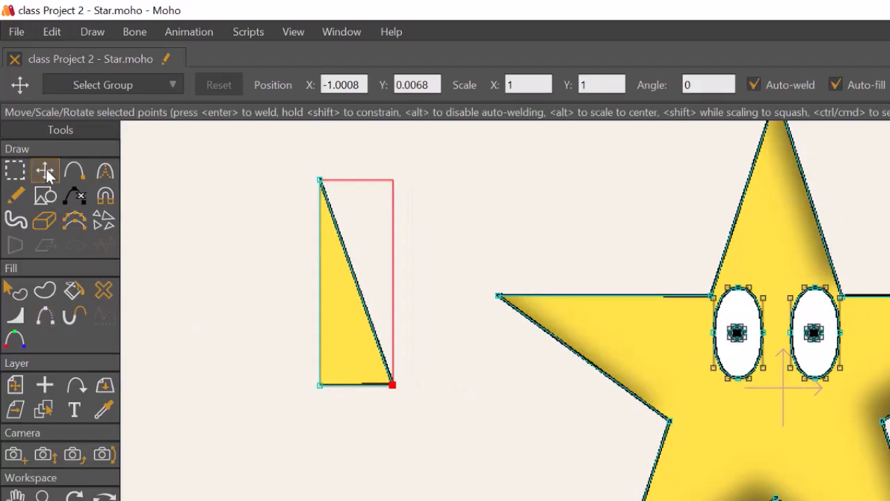
click(347, 292)
mouse_move(352, 299)
mouse_down()
mouse_move(556, 370)
mouse_move(788, 393)
mouse_up()
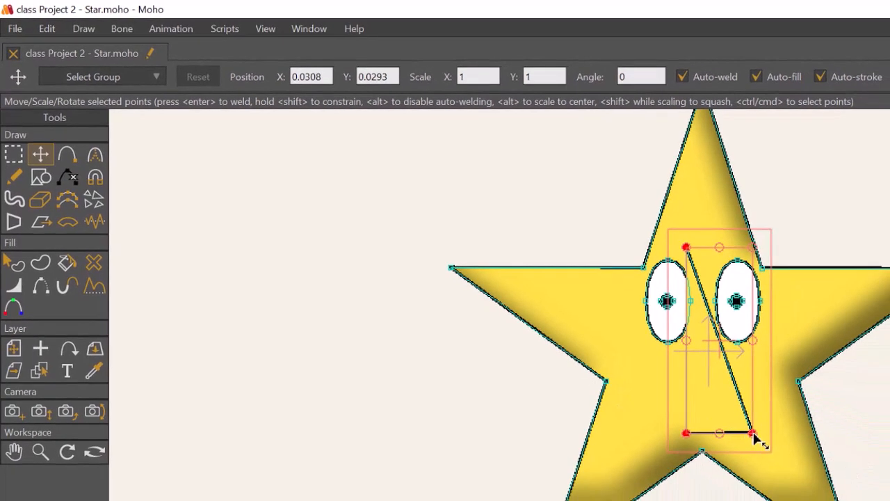
drag(753, 434, 709, 353)
mouse_move(700, 298)
mouse_down()
mouse_move(715, 348)
mouse_move(710, 341)
mouse_up()
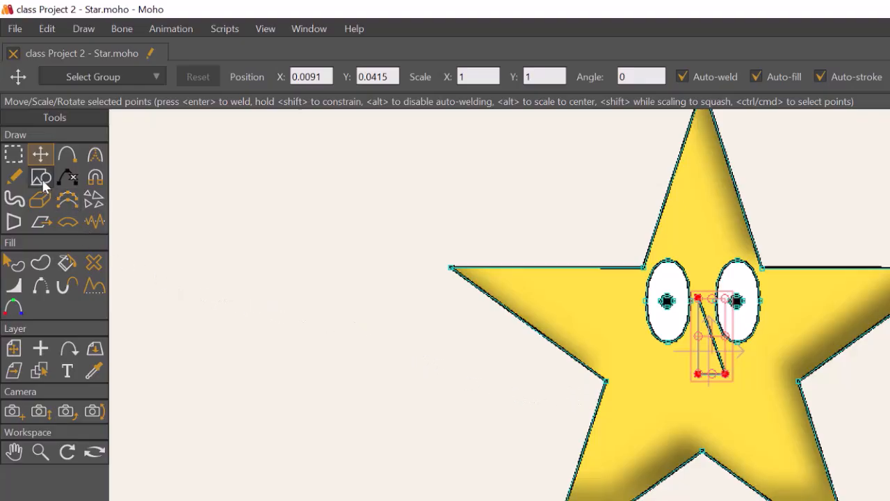
- Draw a wide, flat horizontal oval in the empty area left of the star
click(40, 178)
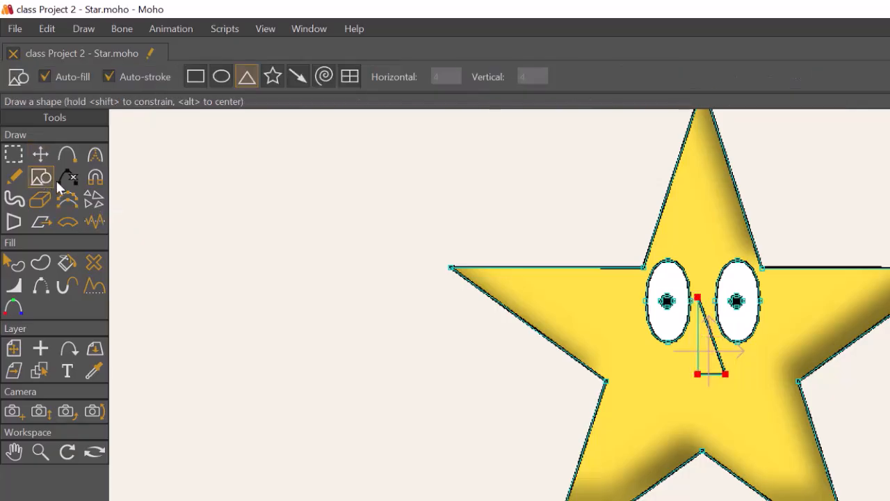
click(220, 78)
mouse_move(210, 237)
mouse_down()
mouse_move(304, 276)
mouse_move(353, 284)
mouse_up()
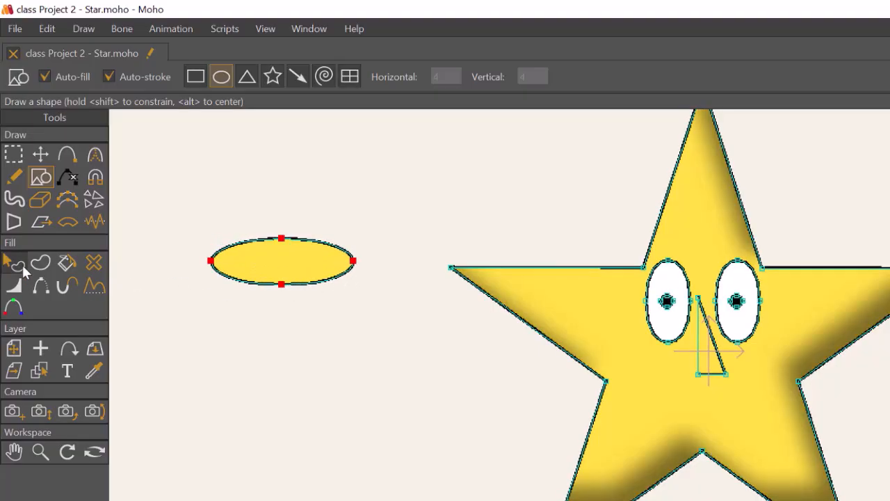
- Fill the flat oval beside the star with the black sampled from its stroke colour
click(20, 268)
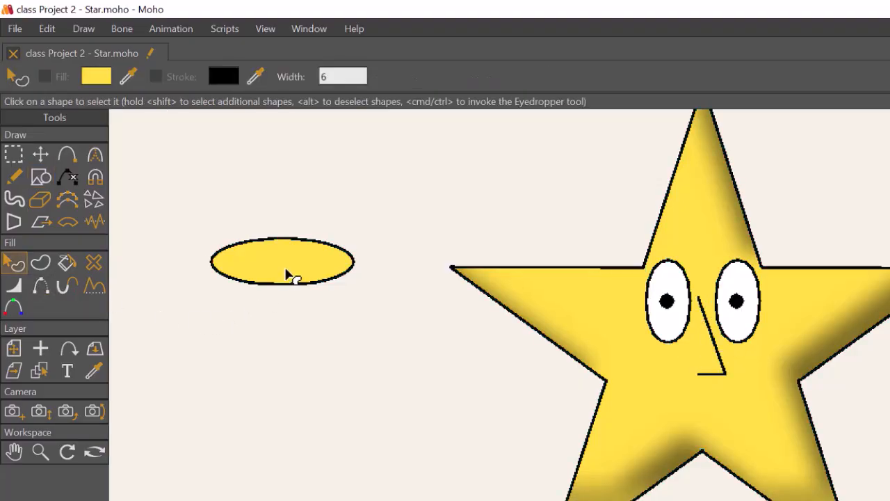
click(286, 270)
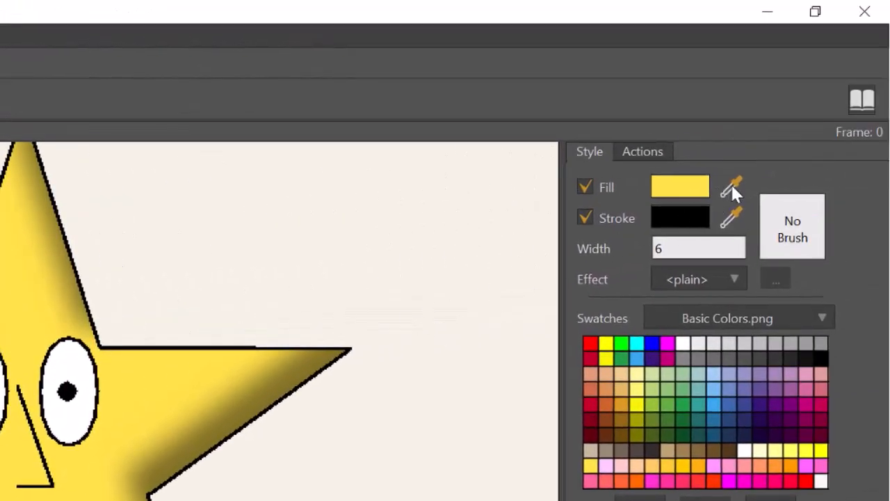
drag(730, 185, 673, 220)
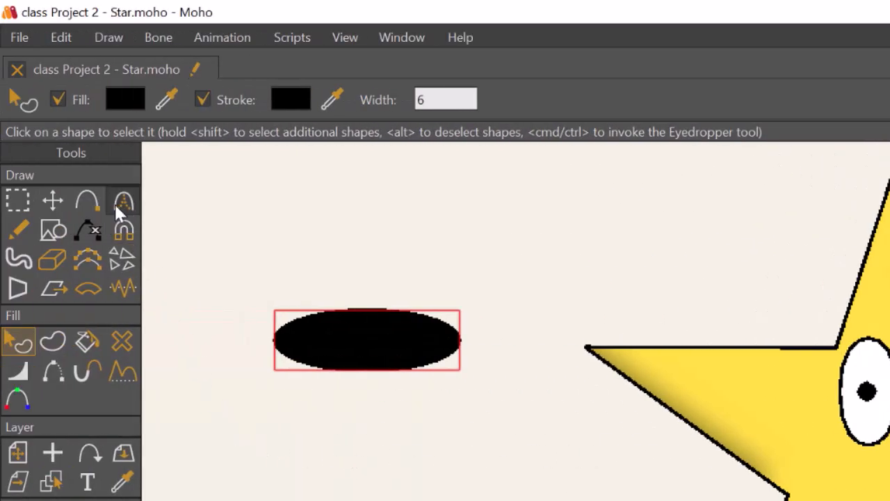
- Peak the oval's left and right end points so both ends become sharp corners
key(g)
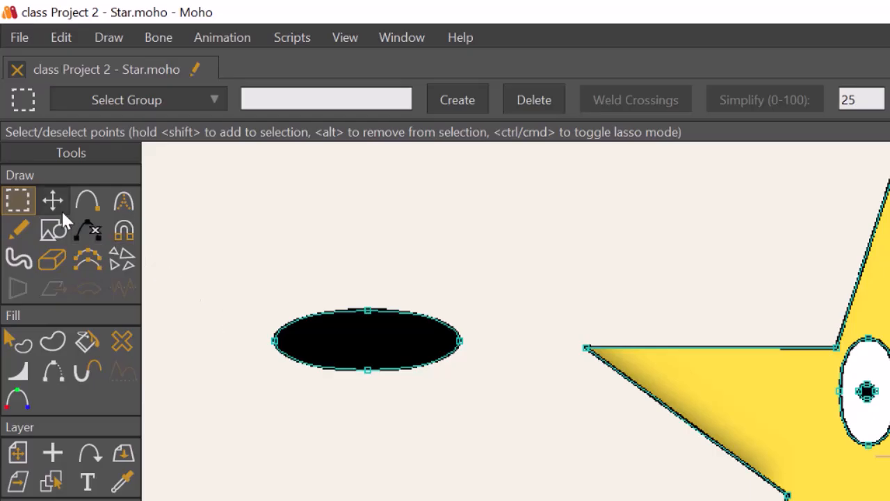
click(124, 202)
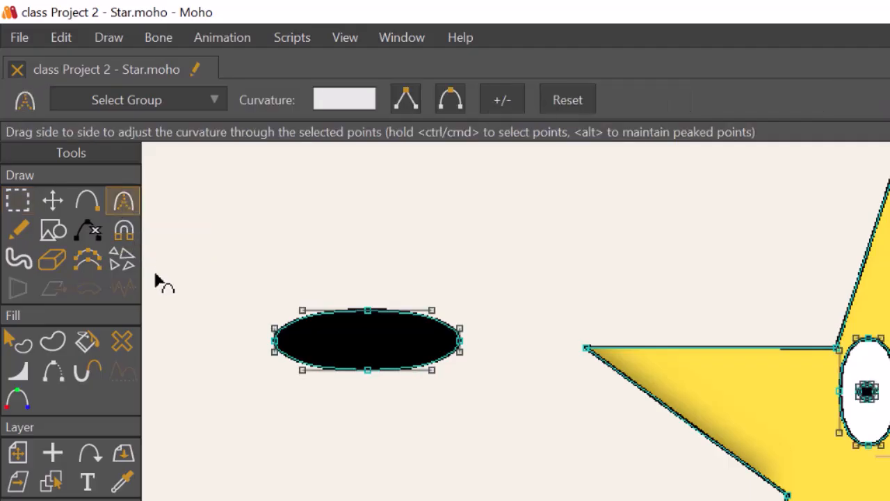
click(275, 346)
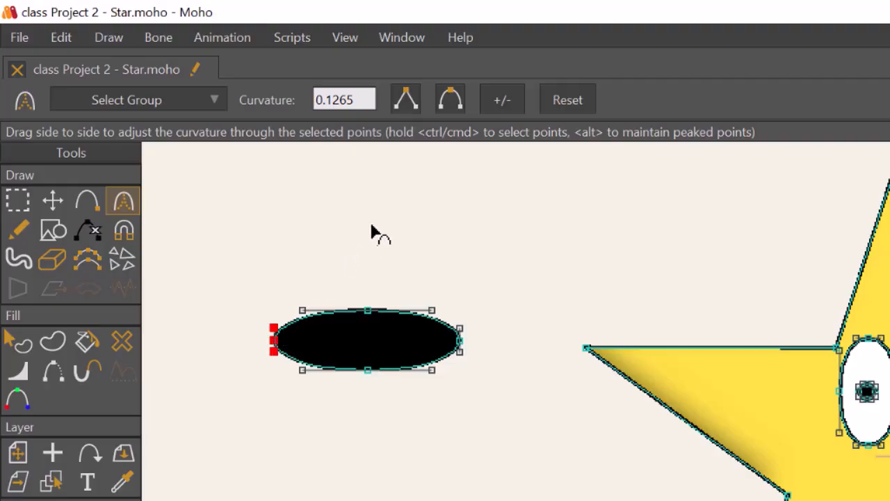
click(411, 97)
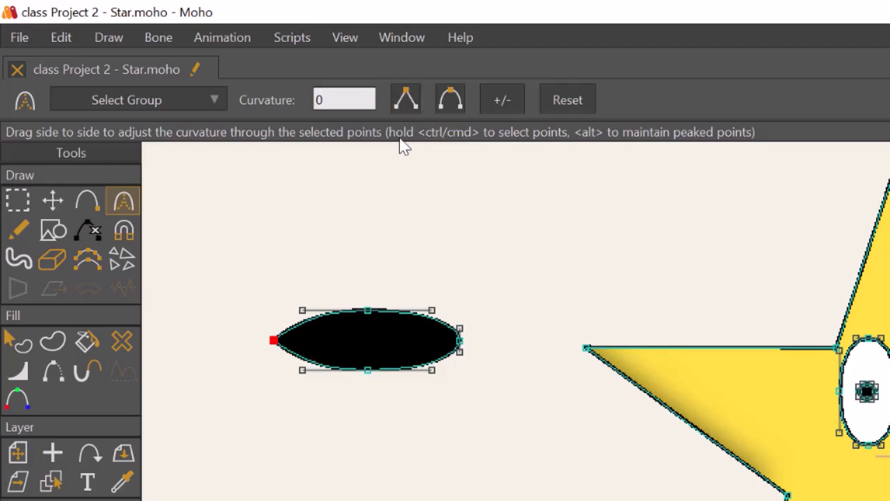
click(460, 341)
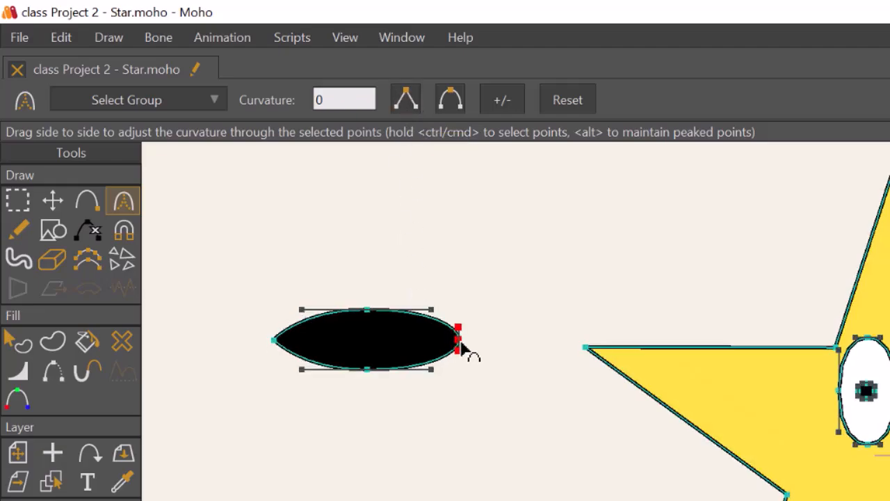
click(411, 98)
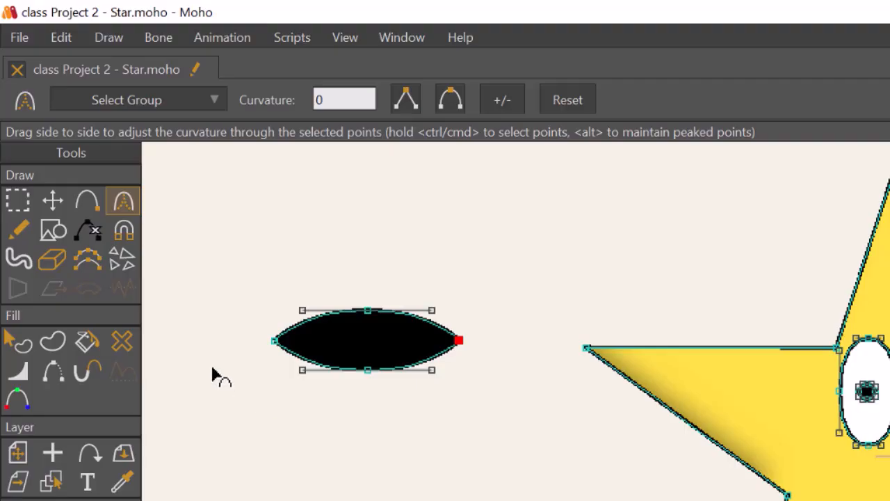
- Raise both pointed ends of the black shape, pulling the left one slightly inward, and lower its upper middle point to form a smile
click(54, 203)
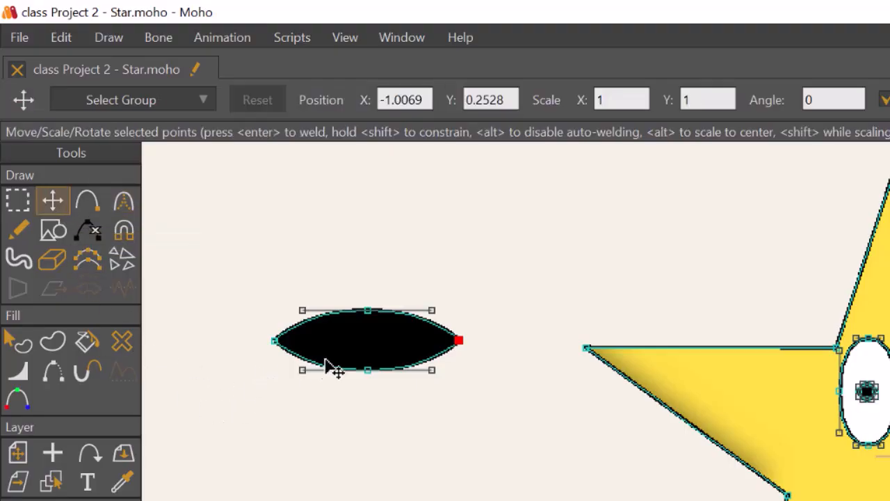
drag(459, 343, 459, 285)
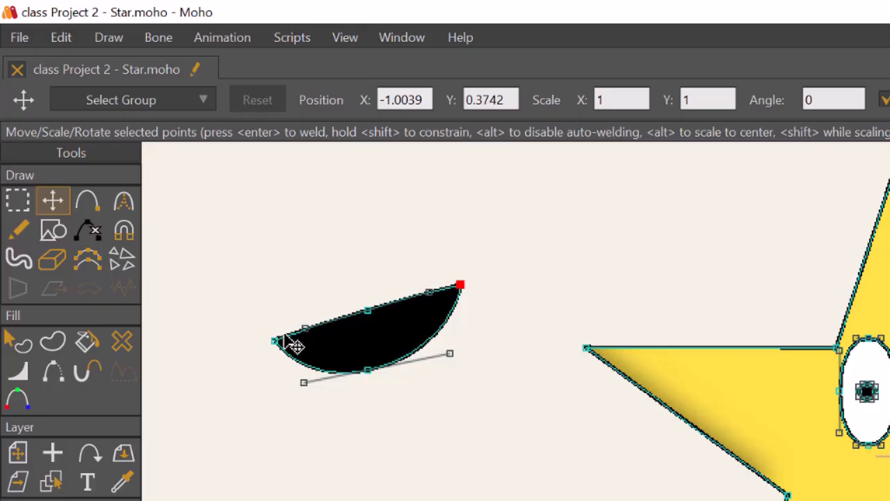
drag(276, 341, 292, 286)
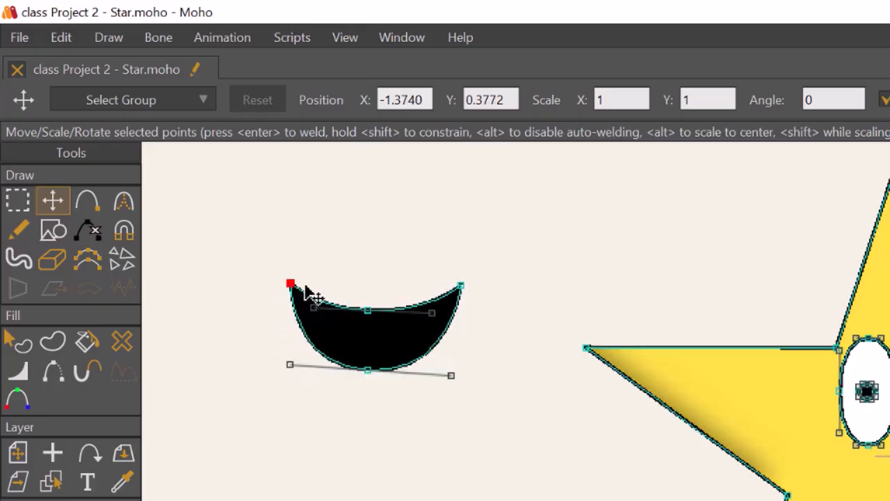
click(460, 285)
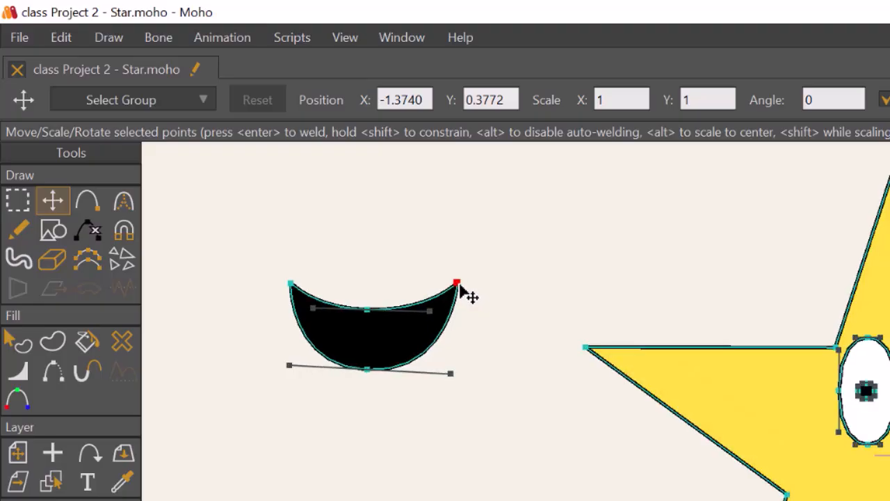
click(366, 312)
drag(366, 311, 370, 343)
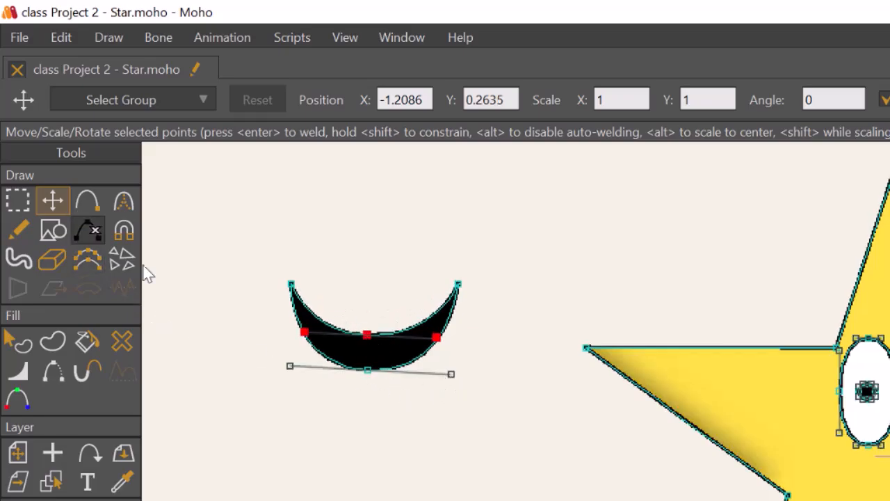
- Move the whole smile onto the star's face and centre it just below the nose as a mouth
click(351, 352)
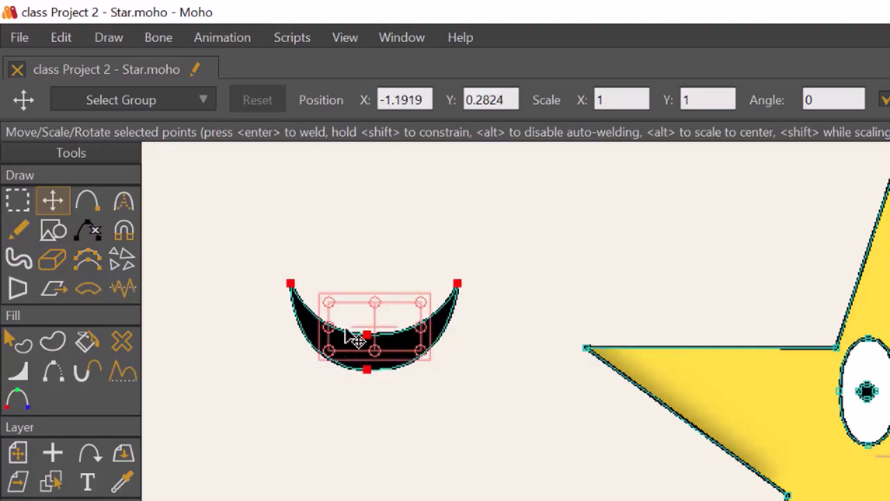
drag(356, 334, 846, 500)
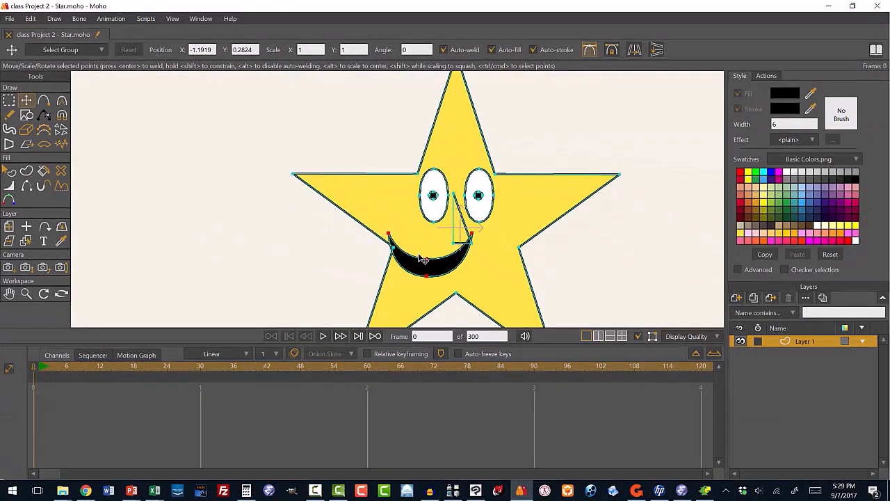
drag(424, 259, 453, 258)
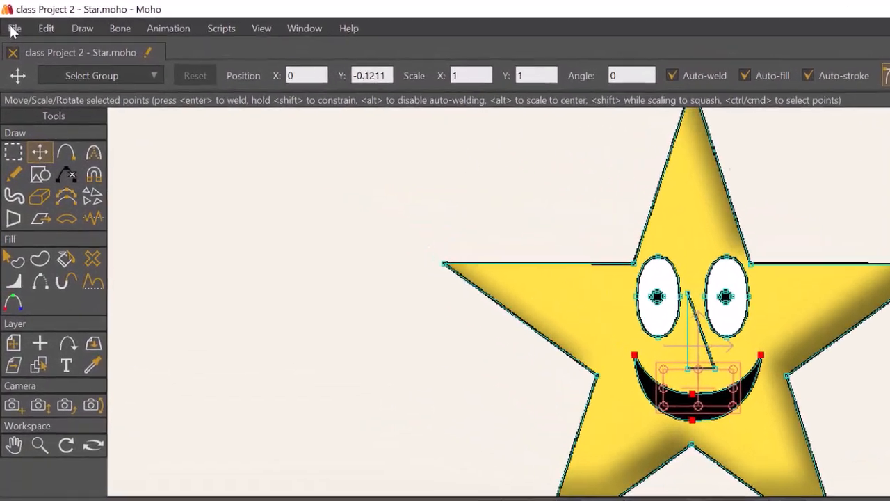
- Render a preview of the current frame and examine the whole star character
click(13, 29)
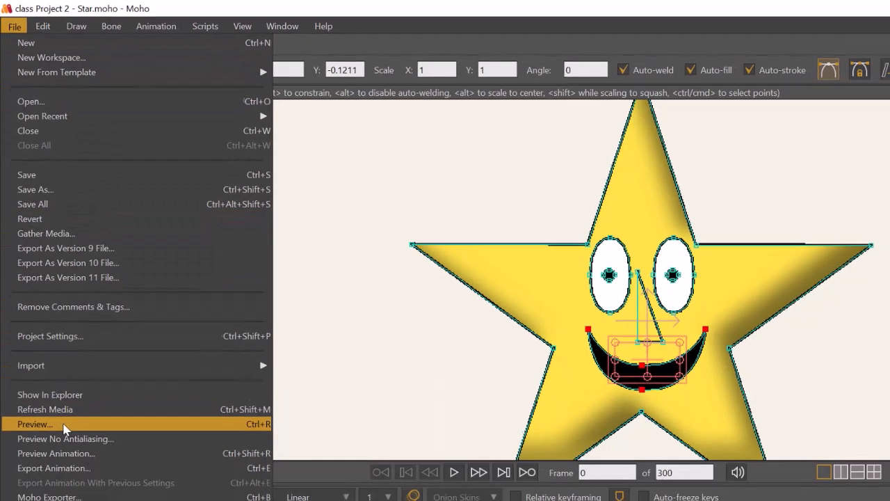
click(62, 469)
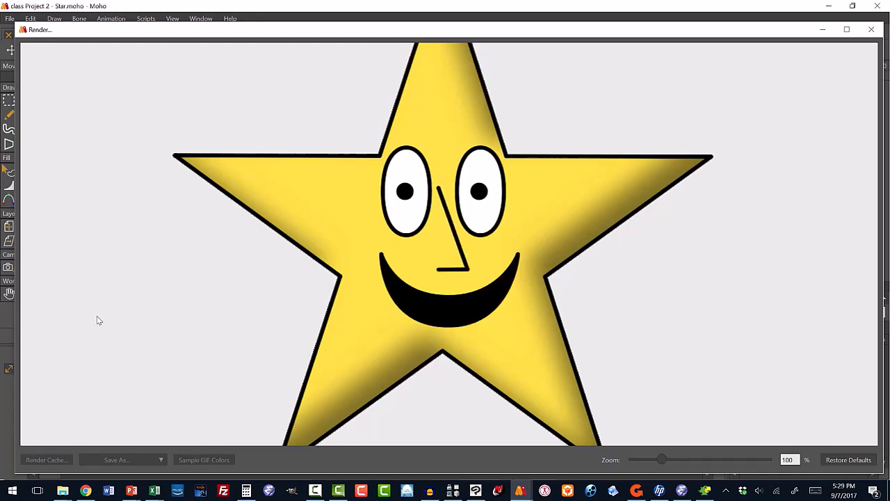
scroll(404, 328, down, 5)
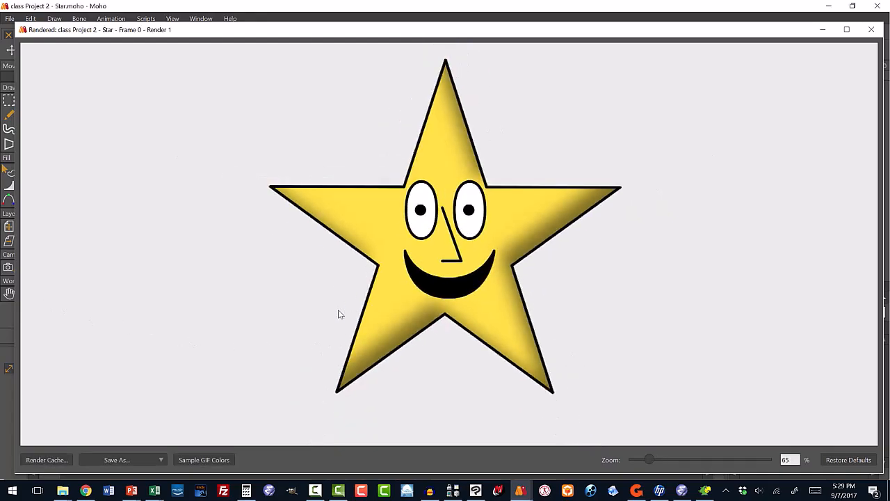
scroll(338, 314, down, 2)
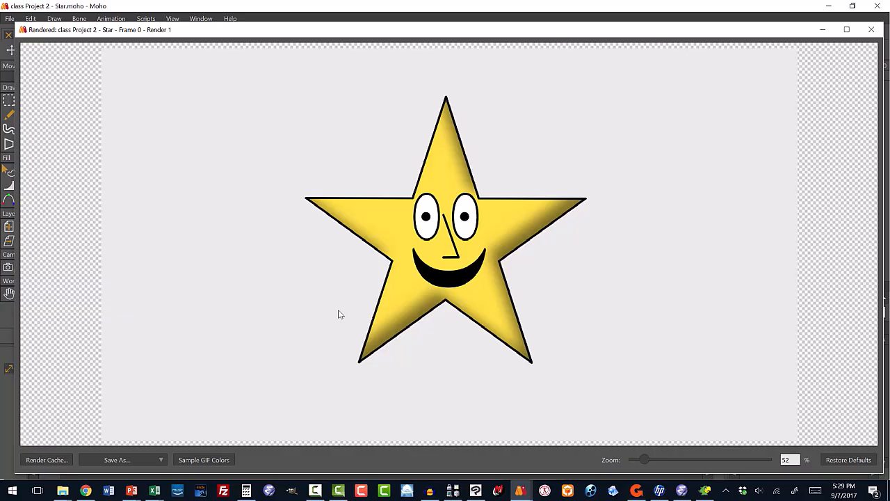